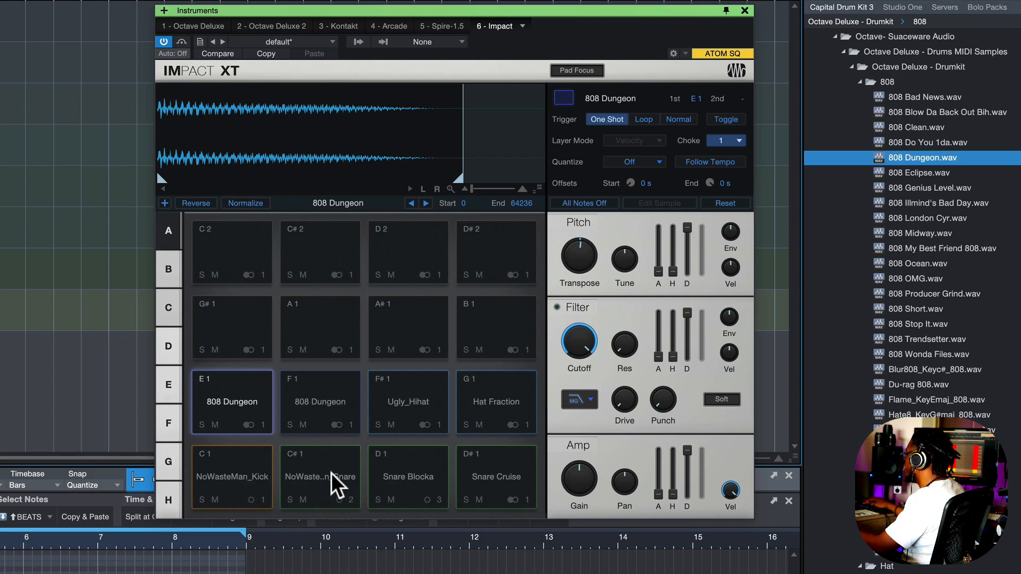
Step: Route the Snare Cruise pad to Mono 4, the E 1 808 Dungeon pad to Mono 5 and the F 1 one to Mono 6
{"action": "left_click", "coordinate": [523, 500]}
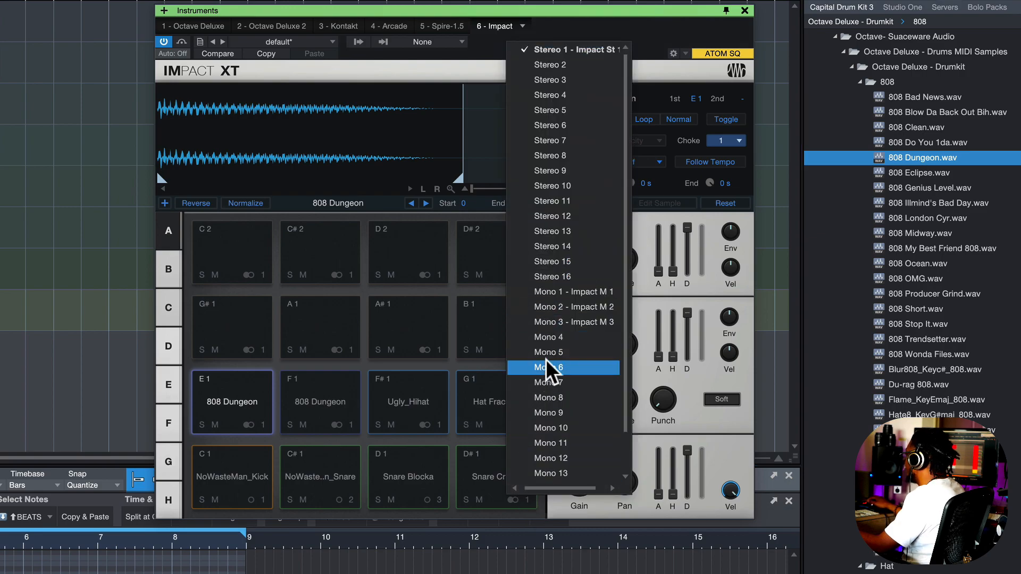
{"action": "left_click", "coordinate": [547, 337]}
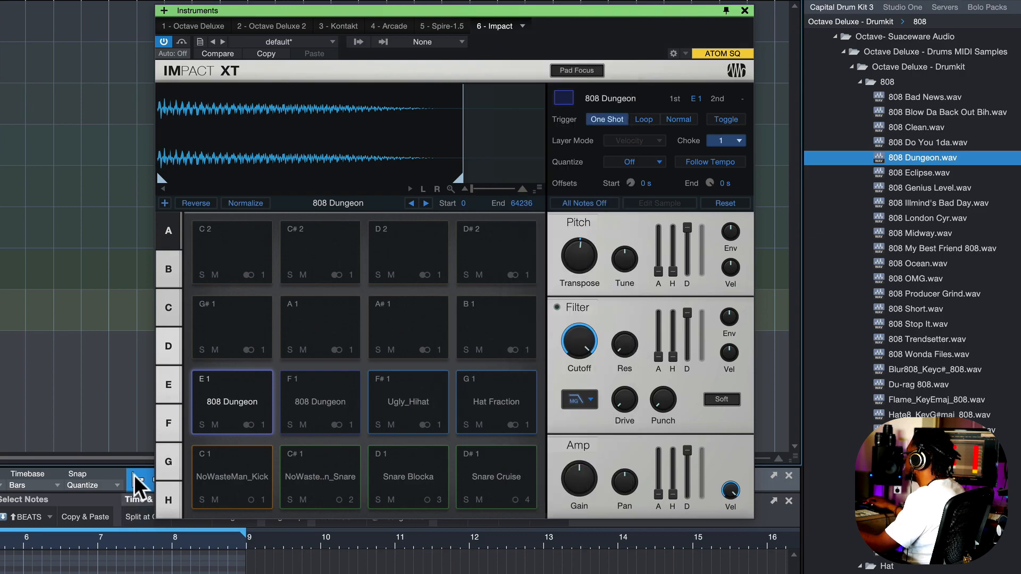
{"action": "left_click", "coordinate": [262, 425]}
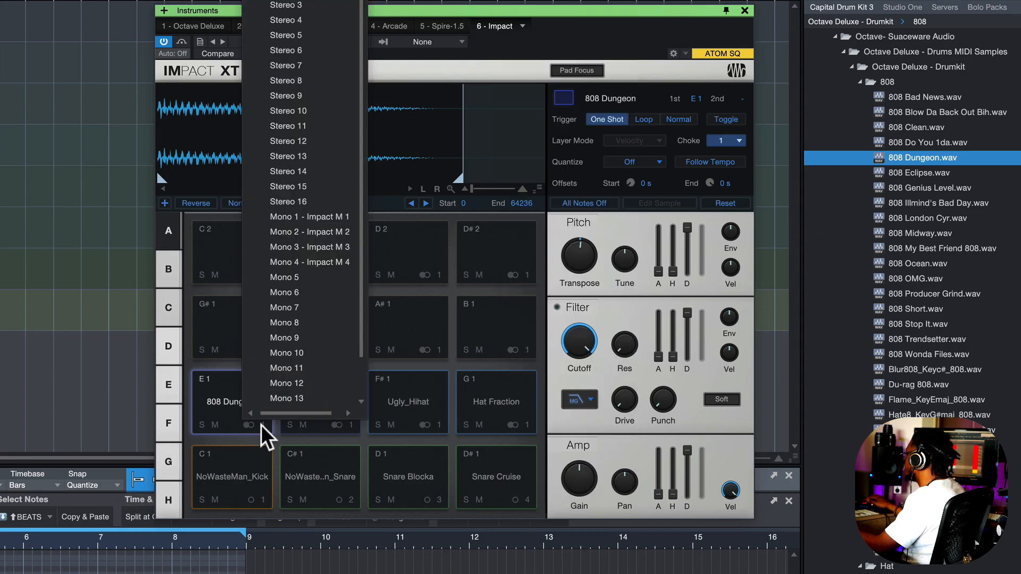
{"action": "left_click", "coordinate": [300, 278]}
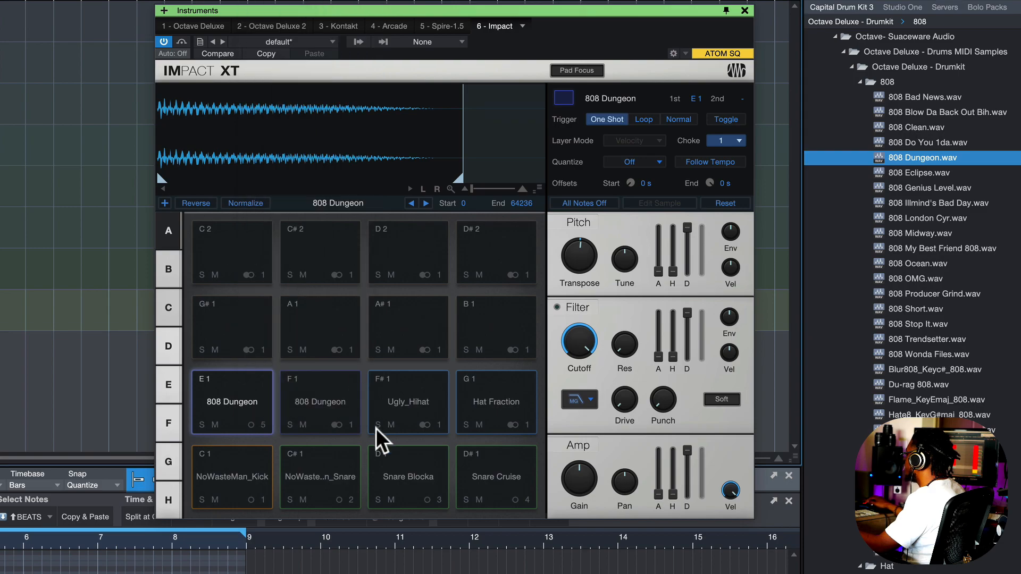
{"action": "left_click", "coordinate": [347, 425]}
{"action": "left_click", "coordinate": [394, 293]}
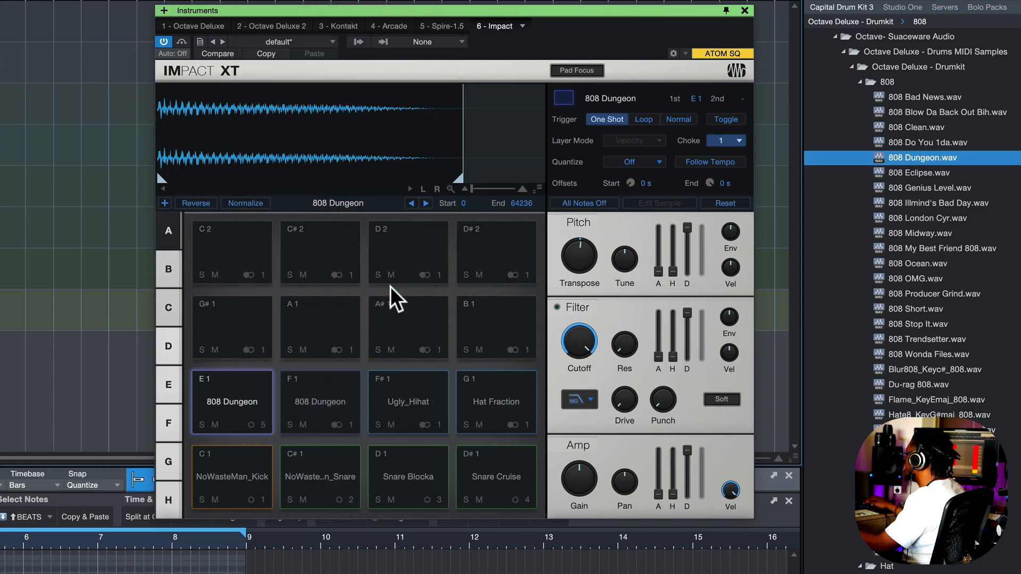
Step: Assign the Ugly_Hihat pad to output Mono 7 and the Hat Fraction pad to Mono 8
{"action": "left_click", "coordinate": [438, 425]}
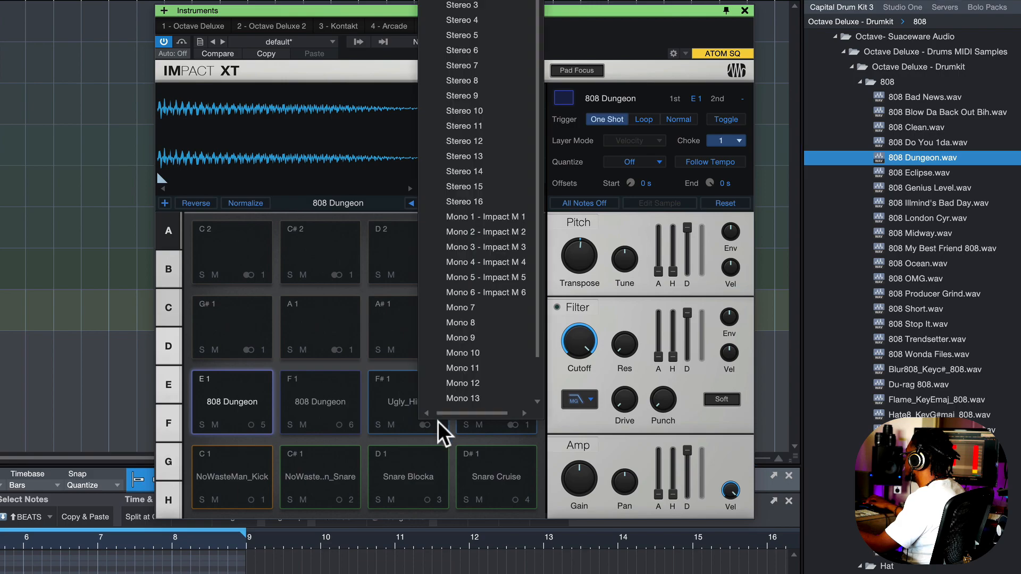
{"action": "left_click", "coordinate": [468, 308]}
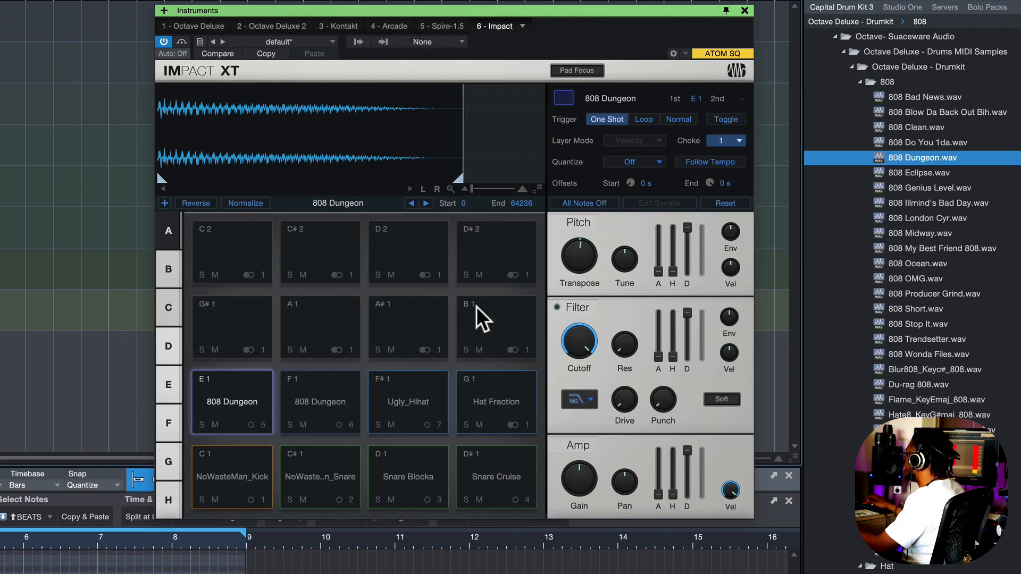
{"action": "left_click", "coordinate": [528, 425]}
{"action": "left_click", "coordinate": [546, 321]}
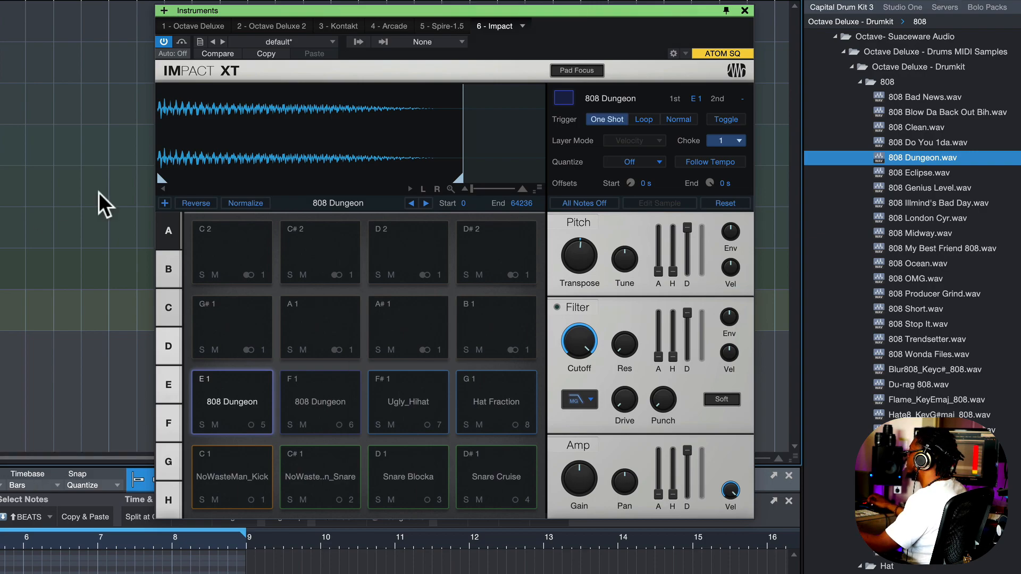
Step: Show the mixer console, enlarge it for taller channel strips, and bring up the Impact XT editor again
{"action": "key", "text": "F3"}
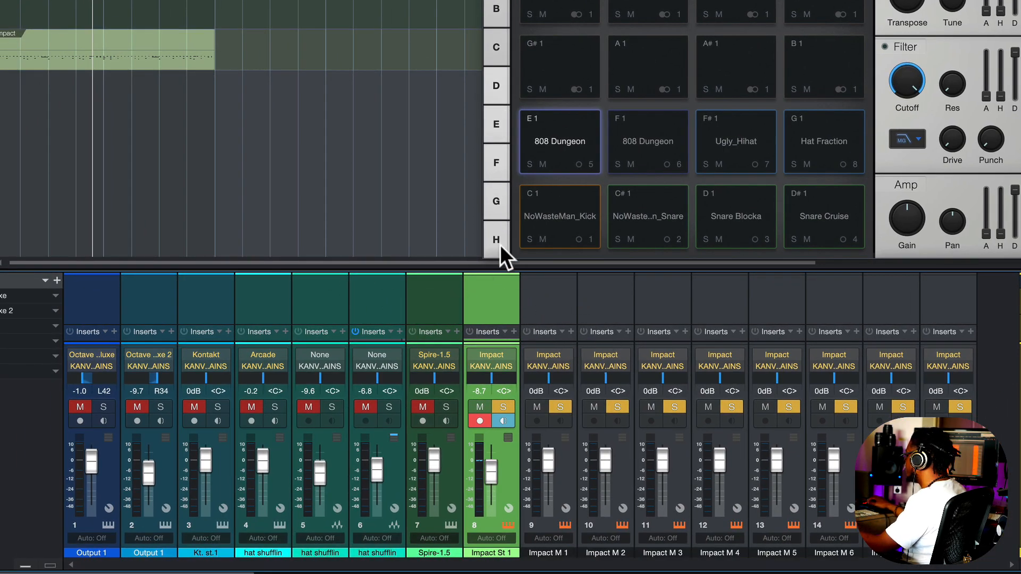
{"action": "left_click_drag", "start_coordinate": [475, 273], "coordinate": [458, 61]}
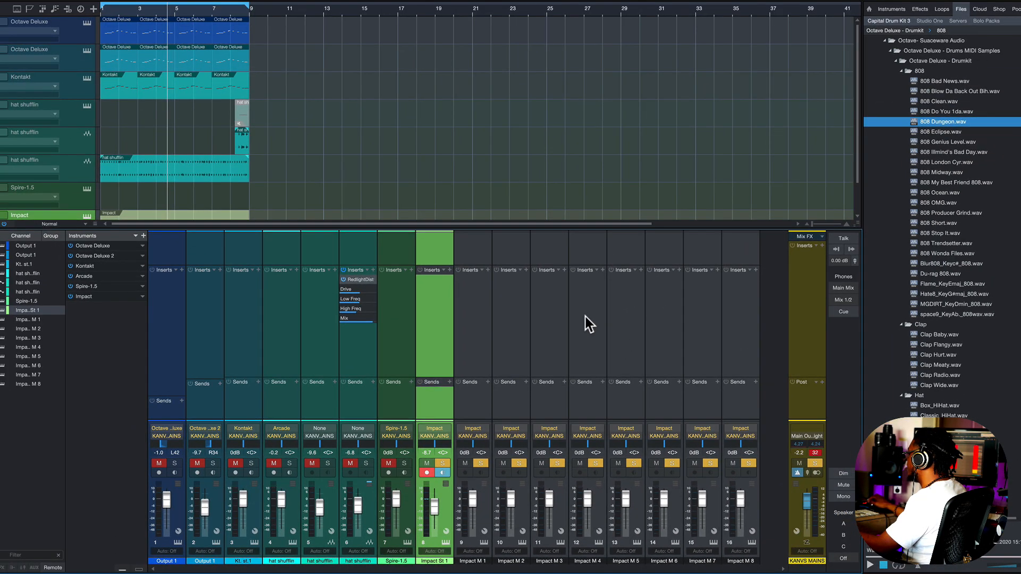
{"action": "key", "text": "F11"}
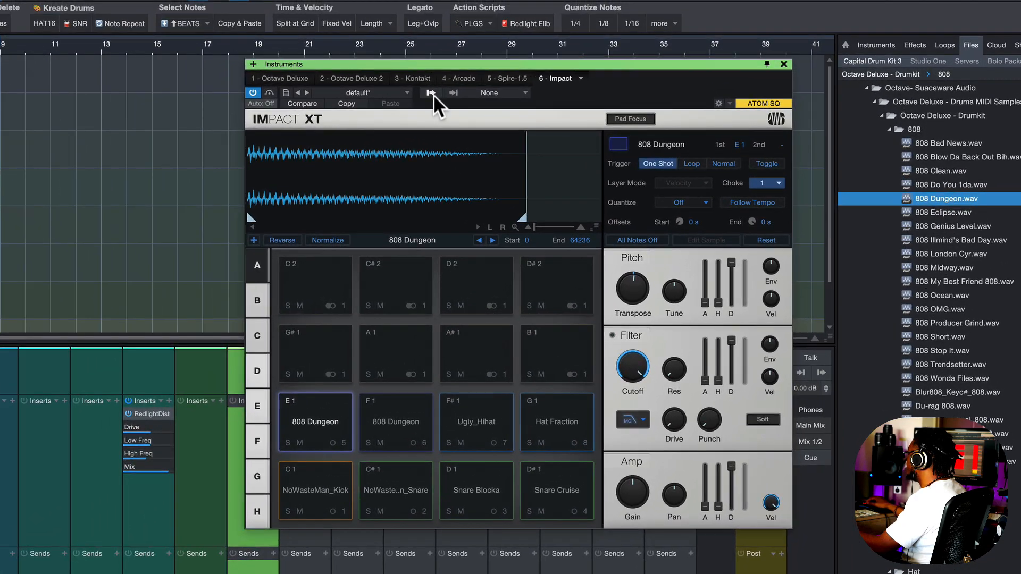
Step: Check which stereo and mono outputs are enabled in Impact XT's output list
{"action": "left_click", "coordinate": [566, 44]}
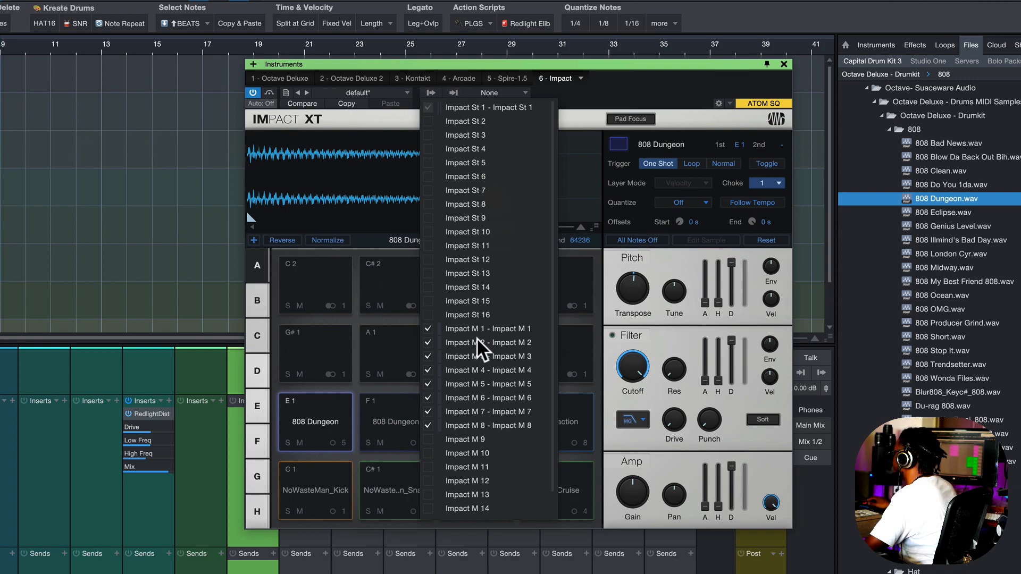
{"action": "scroll", "coordinate": [469, 396], "scroll_direction": "down", "scroll_amount": 1}
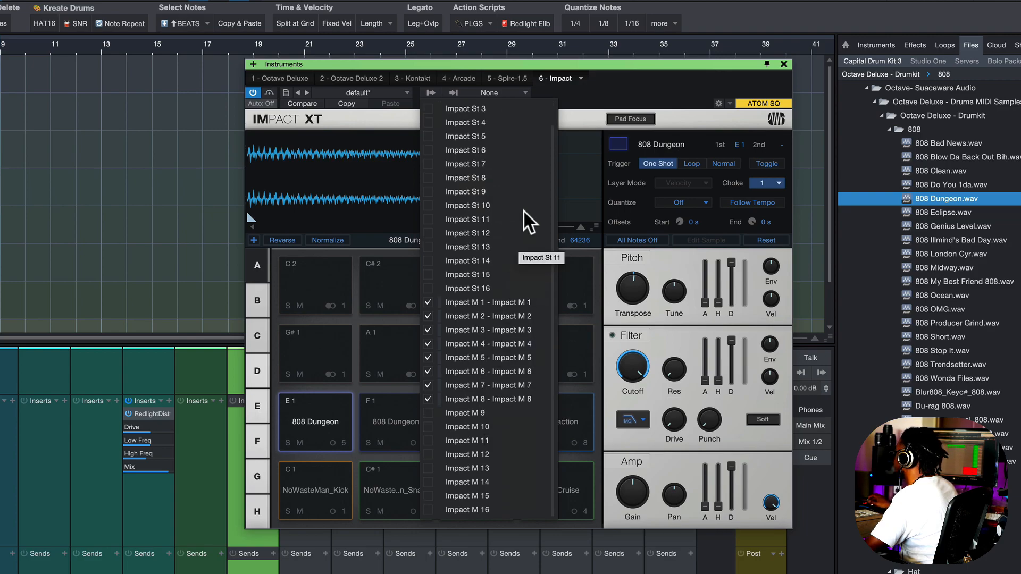
{"action": "left_click", "coordinate": [579, 165]}
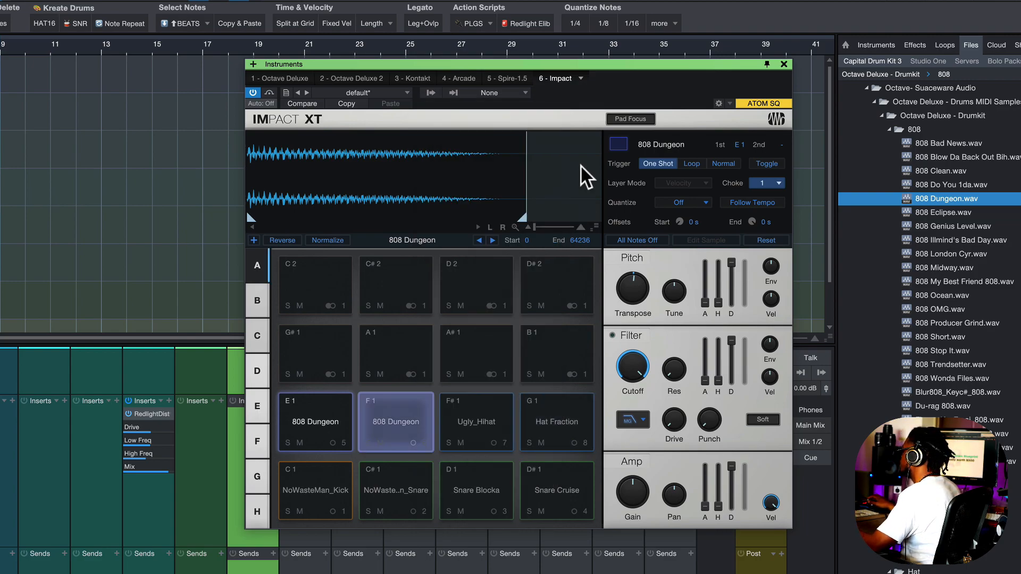
Step: Lower the volume of channels Impact M 1 through Impact M 8 together to -5.4 dB, leaving only Impact M 8 selected
{"action": "left_click_drag", "start_coordinate": [706, 66], "coordinate": [654, 32]}
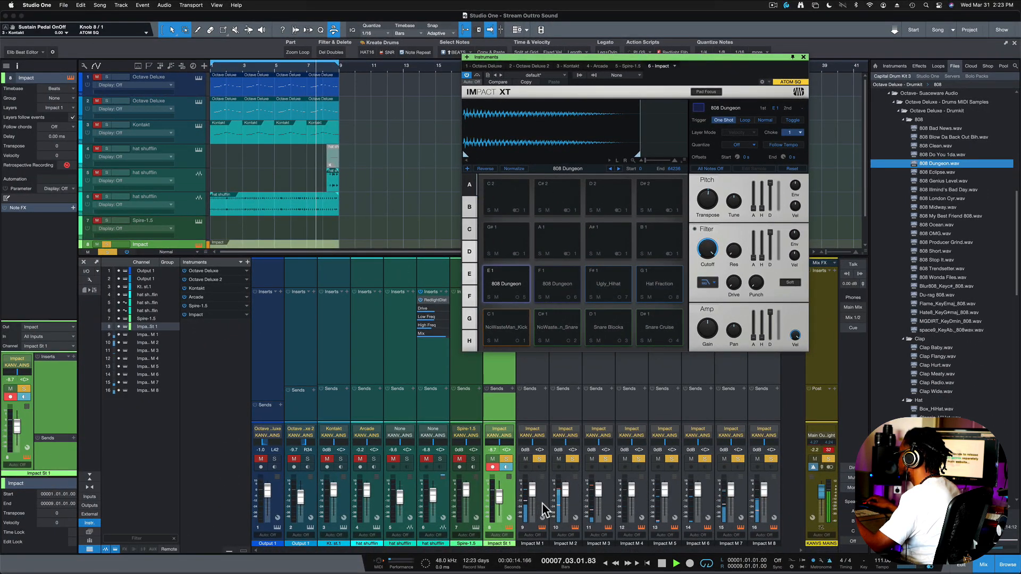
{"action": "left_click", "coordinate": [541, 503]}
{"action": "left_click", "coordinate": [774, 503], "text": "shift"}
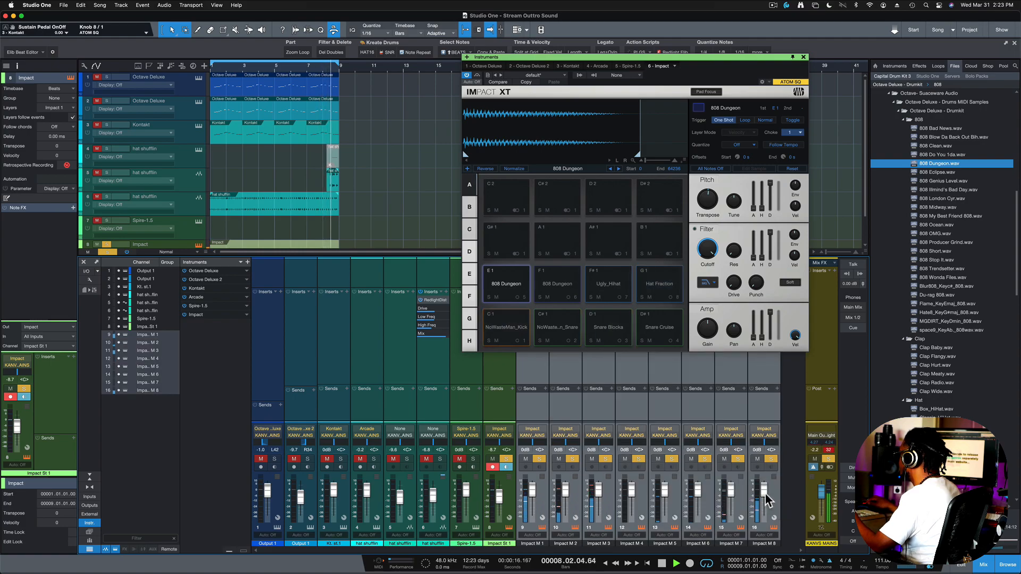
{"action": "left_click_drag", "start_coordinate": [764, 491], "coordinate": [765, 497]}
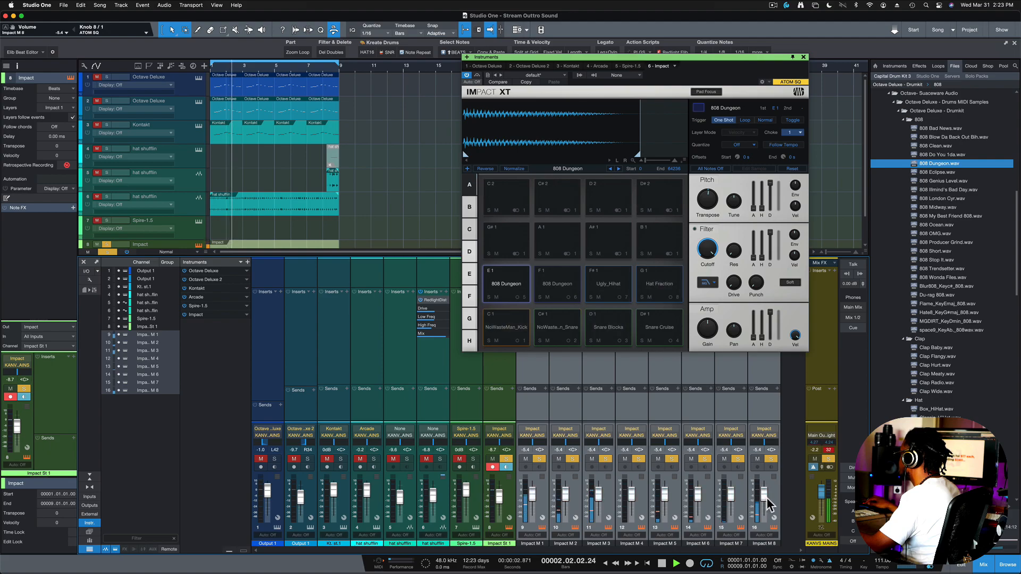
{"action": "left_click", "coordinate": [766, 500]}
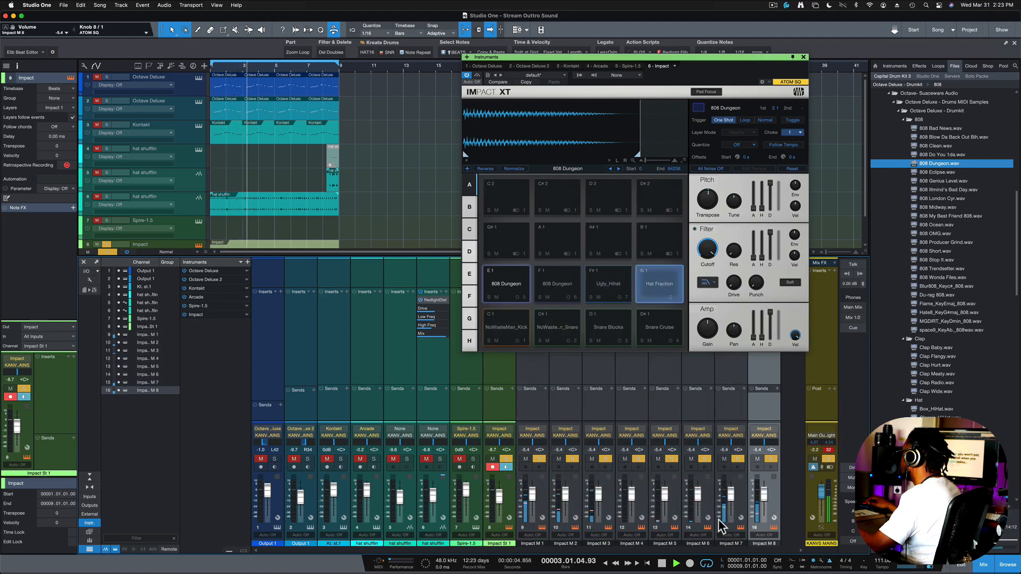
Step: Set Impact M 2 to -10.1 dB, and set Impact M 8 to -19.4 dB with its pan at R26
{"action": "left_click_drag", "start_coordinate": [569, 492], "coordinate": [567, 493]}
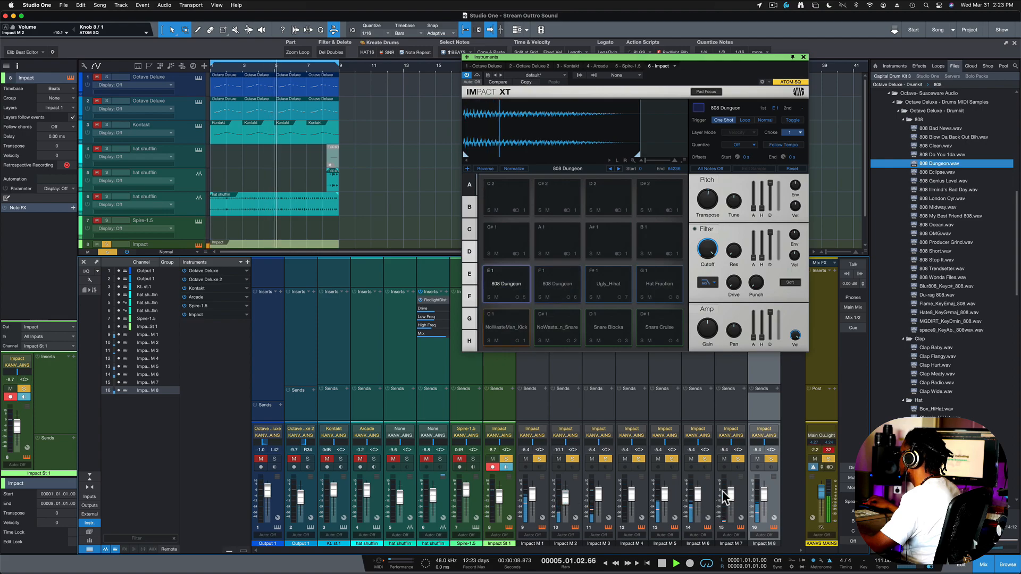
{"action": "left_click_drag", "start_coordinate": [764, 491], "coordinate": [765, 497]}
{"action": "left_click_drag", "start_coordinate": [764, 444], "coordinate": [768, 440]}
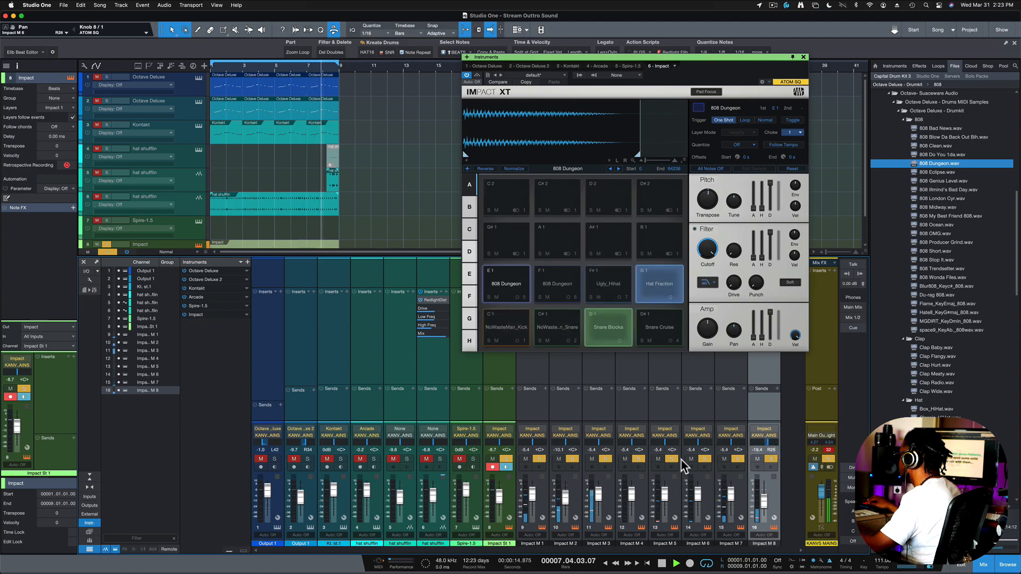
Step: Pan Impact M 6 to L65 at -3.9 dB and lower the Impact M 1 volume slightly
{"action": "left_click_drag", "start_coordinate": [690, 445], "coordinate": [694, 457]}
{"action": "left_click_drag", "start_coordinate": [698, 495], "coordinate": [698, 492]}
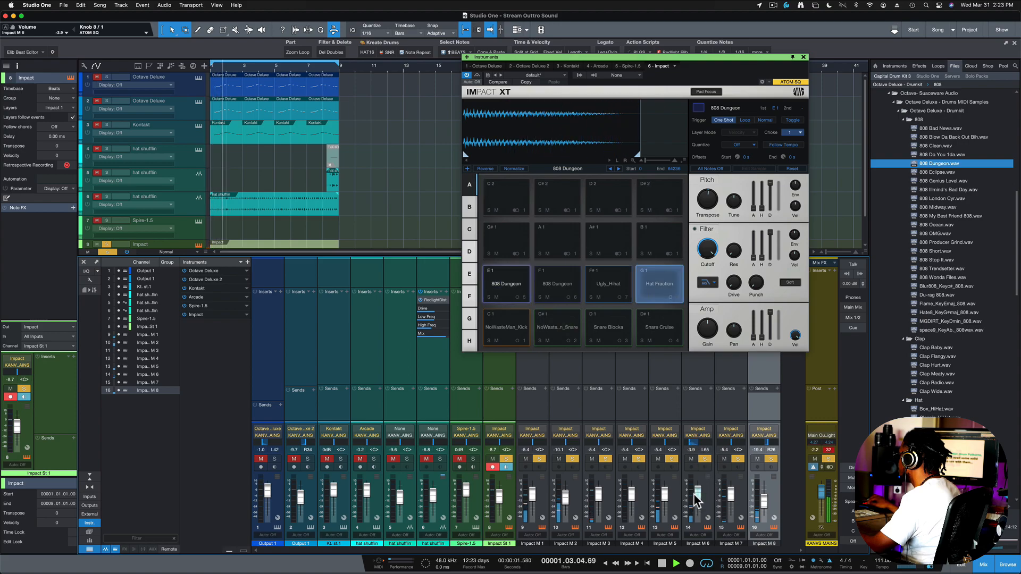
{"action": "left_click_drag", "start_coordinate": [535, 495], "coordinate": [535, 498]}
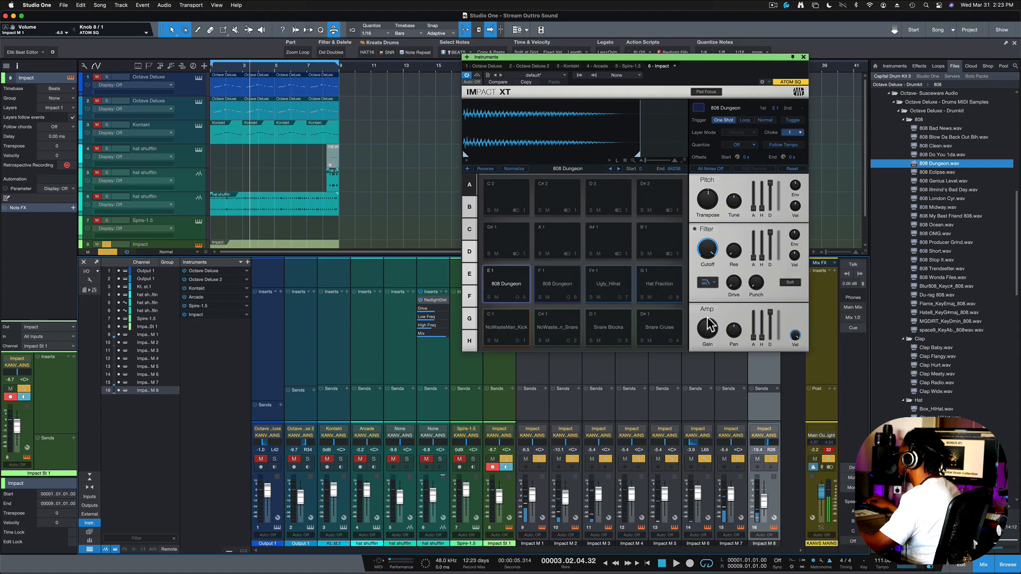
Step: Close the Impact XT editor and the console, and explode the Impact part's pitches to separate tracks
{"action": "left_click", "coordinate": [803, 57]}
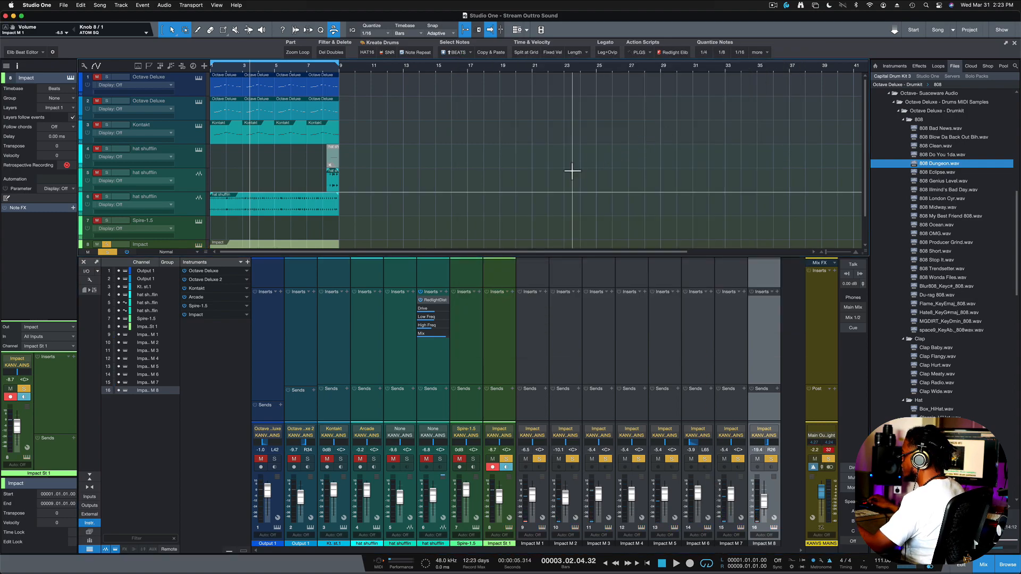
{"action": "key", "text": "F3"}
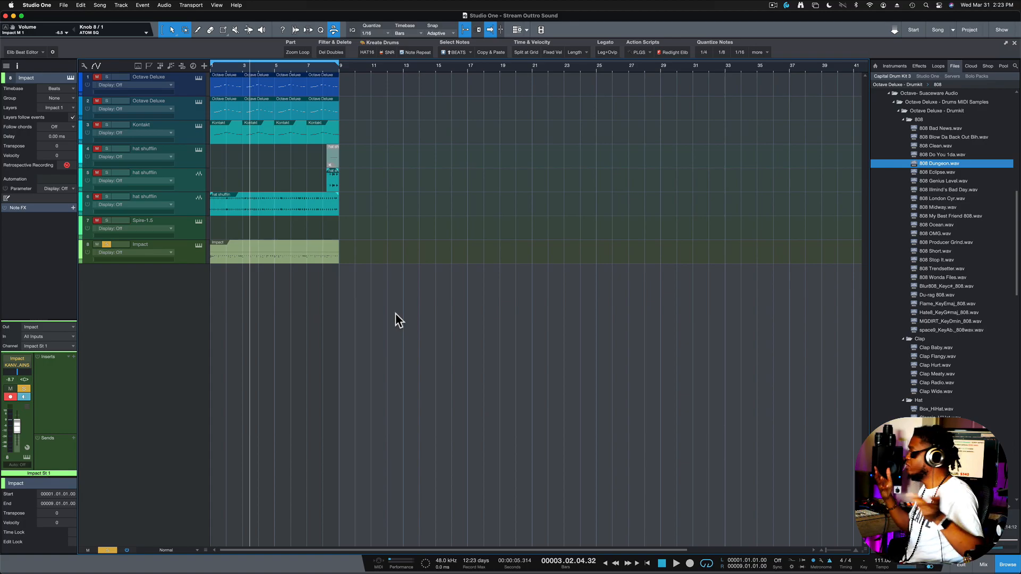
{"action": "key", "text": "z"}
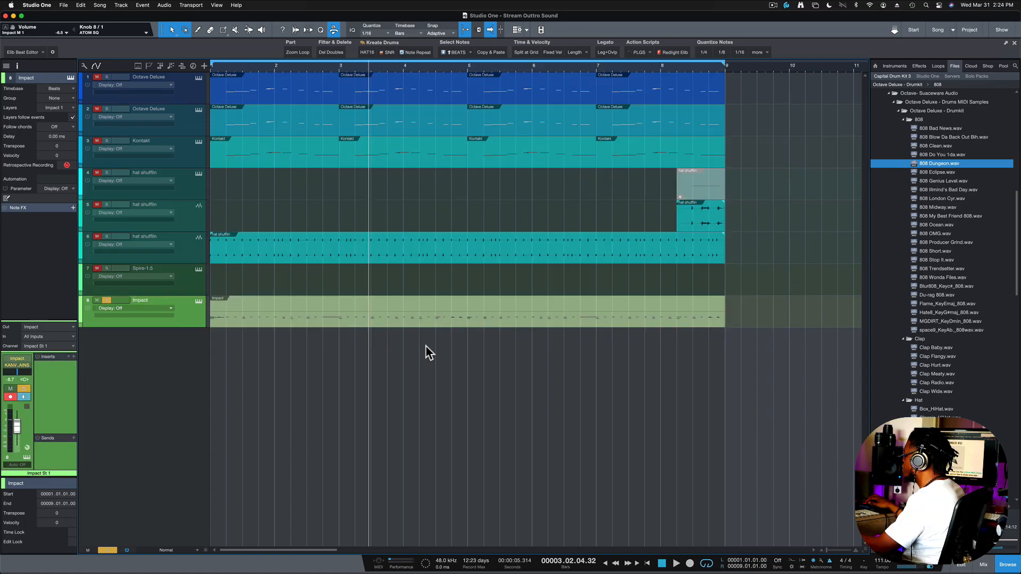
{"action": "right_click", "coordinate": [425, 315]}
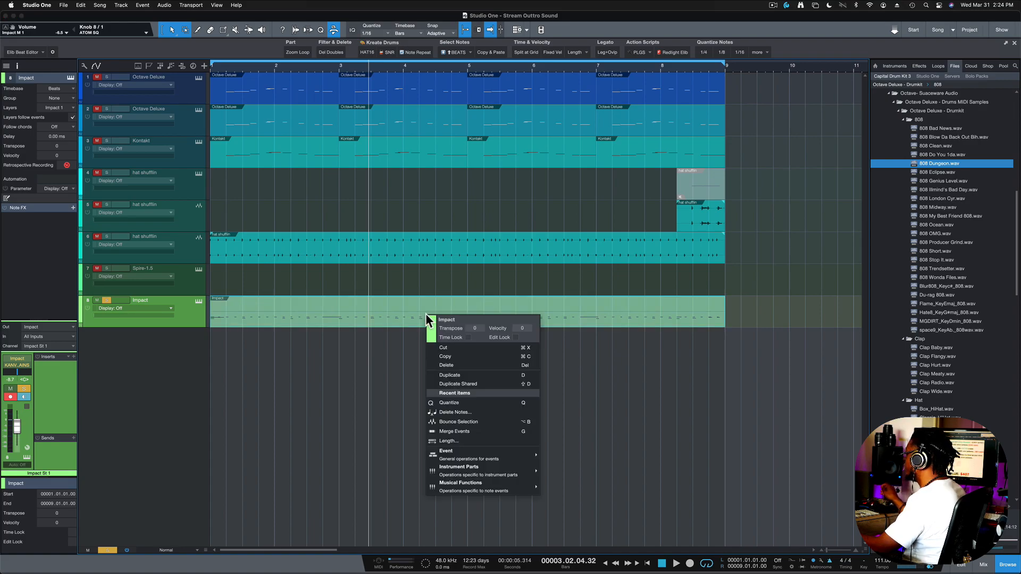
{"action": "mouse_move", "coordinate": [473, 466]}
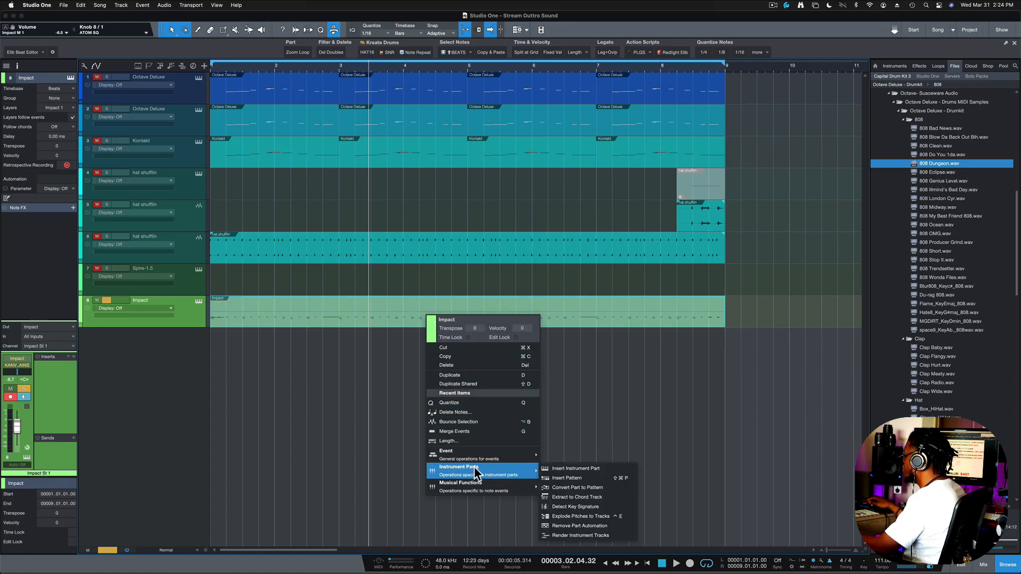
{"action": "left_click", "coordinate": [592, 517]}
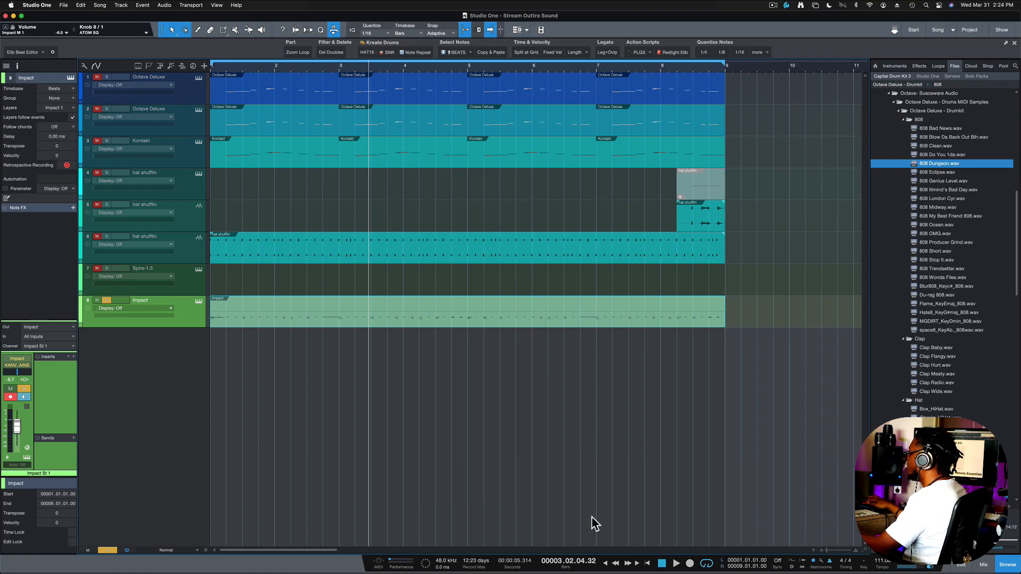
Step: Play back the exploded Impact drum tracks and select the NoWasteMan_Kick track
{"action": "scroll", "coordinate": [602, 350], "scroll_direction": "down", "scroll_amount": 1}
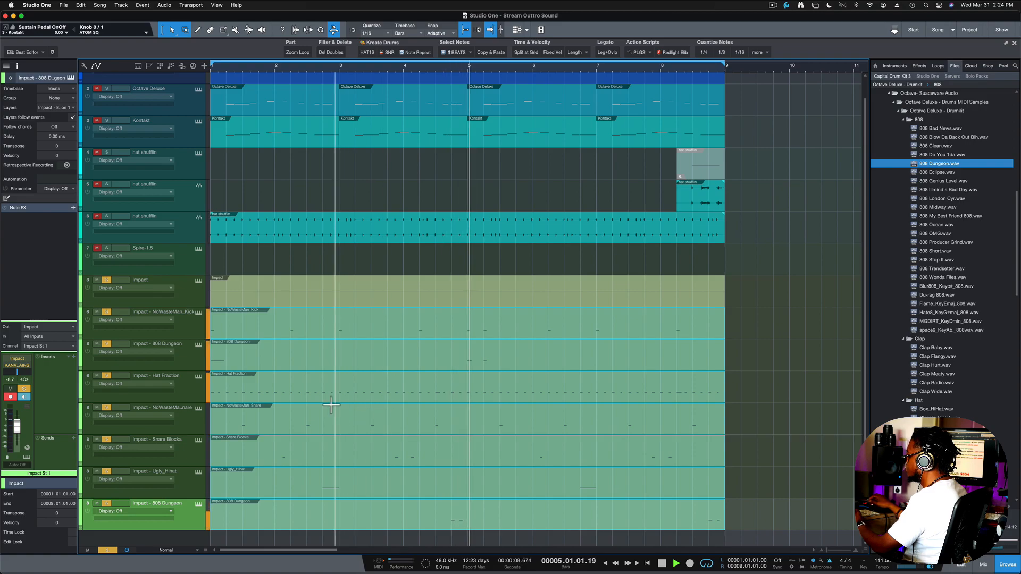
{"action": "key", "text": "space"}
{"action": "left_click", "coordinate": [188, 326]}
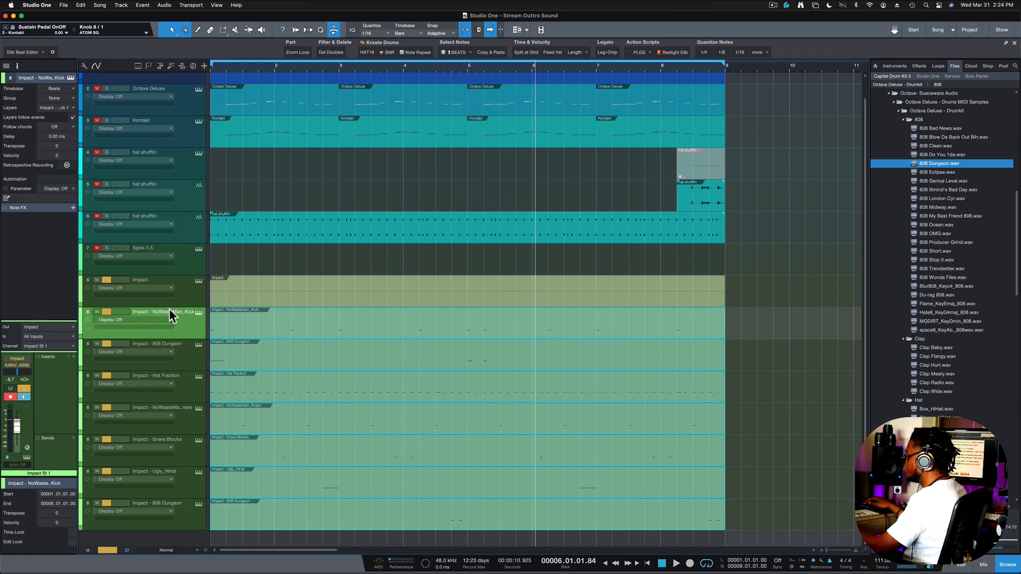
{"action": "key", "text": "Home"}
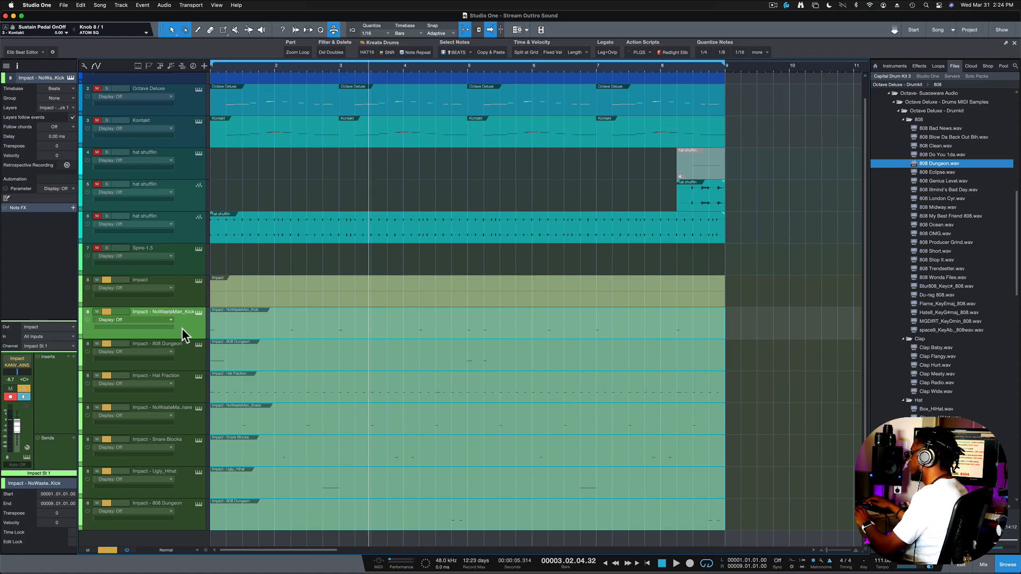
{"action": "key", "text": "space"}
{"action": "key", "text": "space"}
Step: Rename the NoWasteMan_Kick track and its event to KICK
{"action": "double_click", "coordinate": [179, 312]}
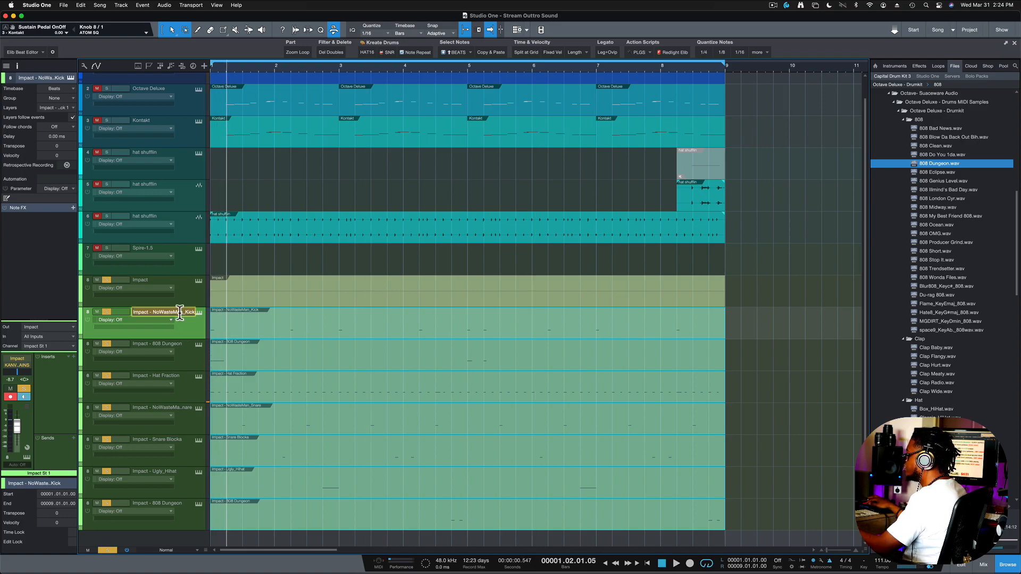
{"action": "type", "text": "KICK"}
{"action": "key", "text": "Return"}
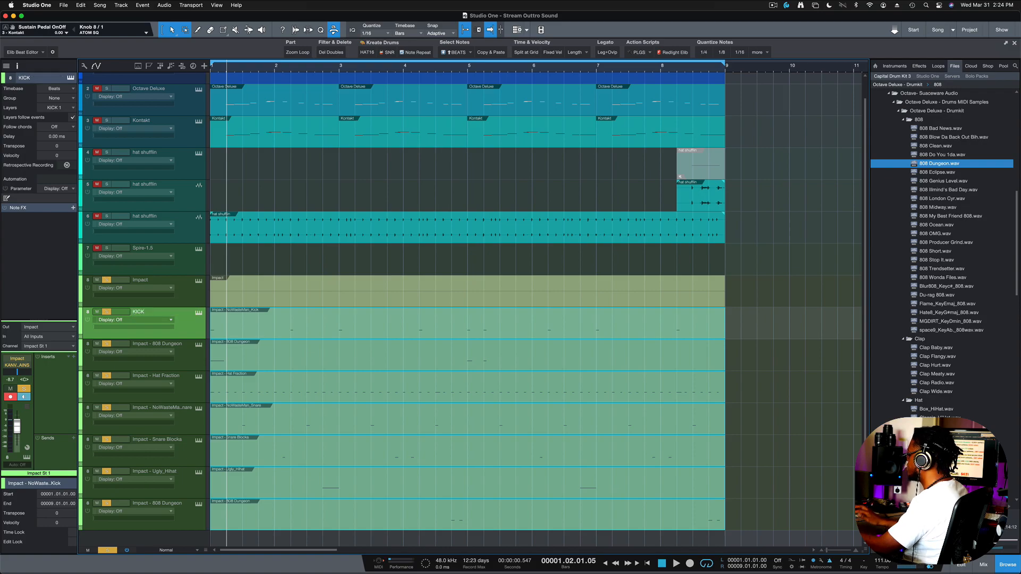
{"action": "double_click", "coordinate": [156, 313]}
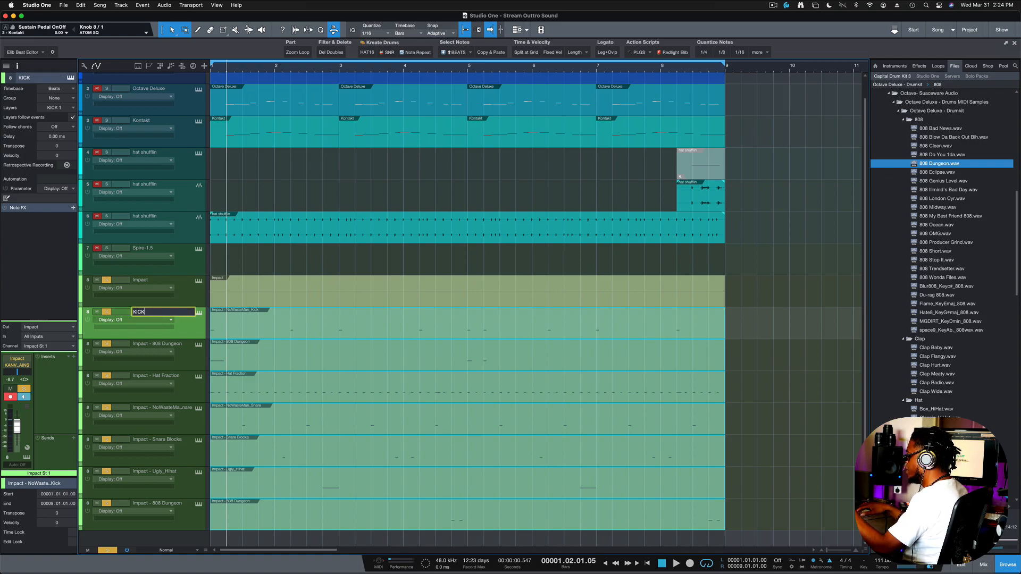
{"action": "key", "text": "Return"}
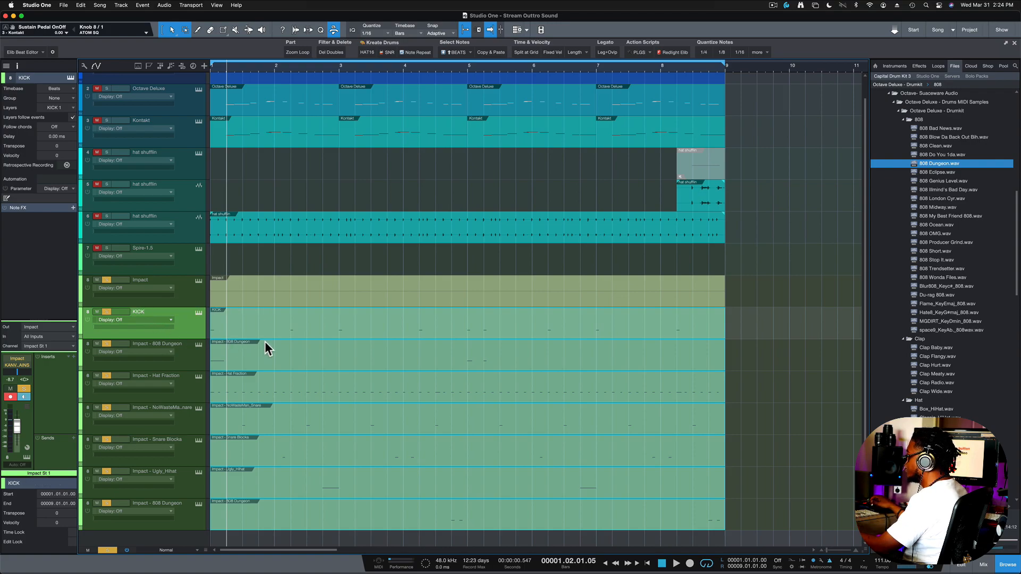
Step: Rename the first Impact - 808 Dungeon track and its event to 808
{"action": "left_click", "coordinate": [330, 322]}
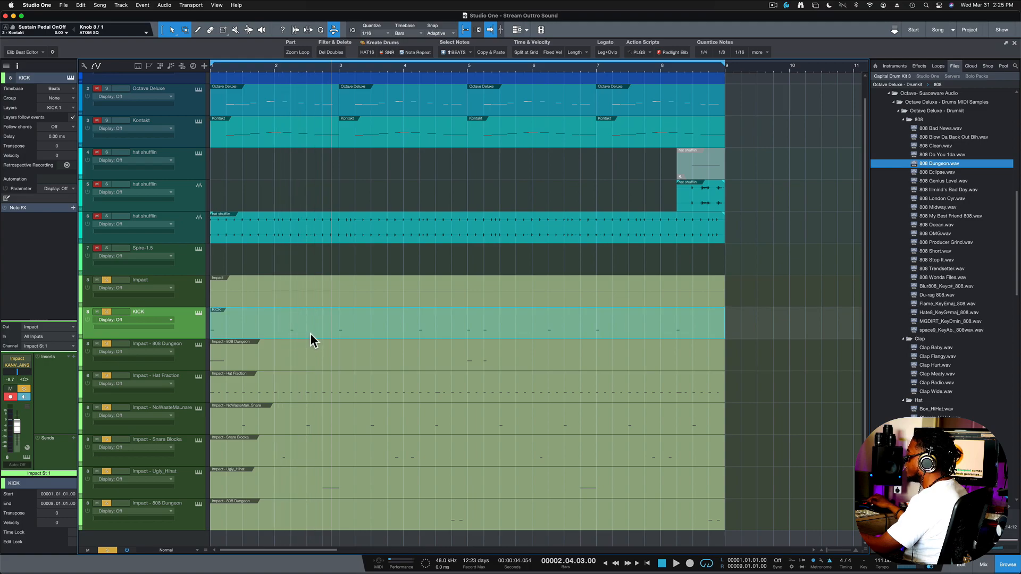
{"action": "left_click", "coordinate": [167, 344]}
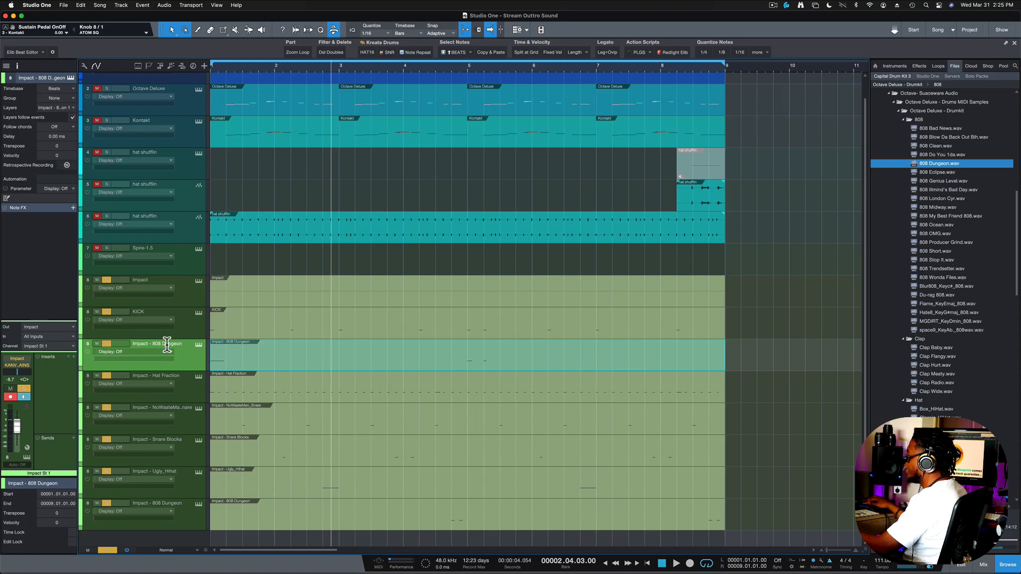
{"action": "double_click", "coordinate": [167, 344]}
{"action": "type", "text": "808"}
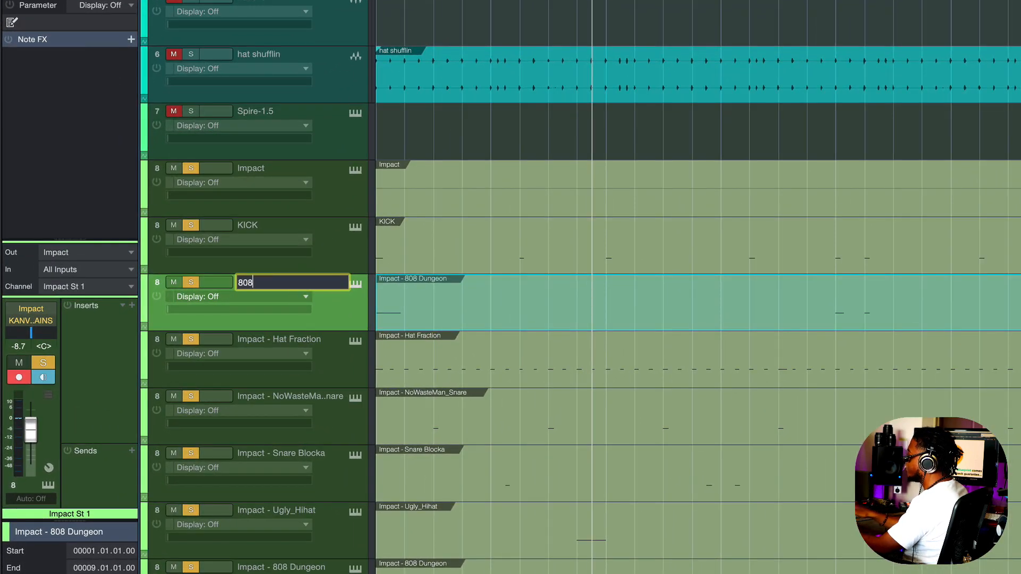
{"action": "key", "text": "Return"}
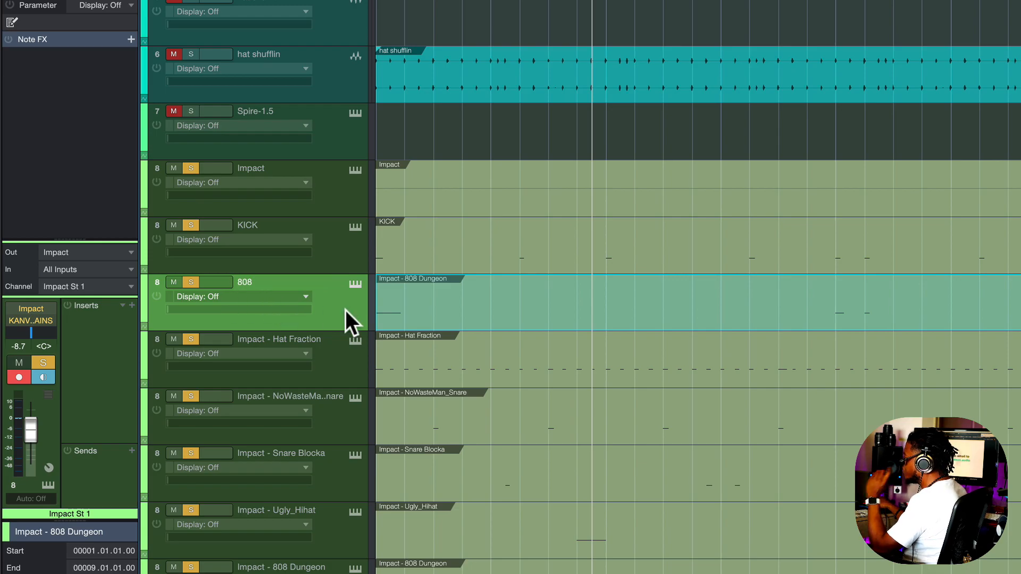
{"action": "double_click", "coordinate": [247, 282]}
{"action": "left_click", "coordinate": [266, 283]}
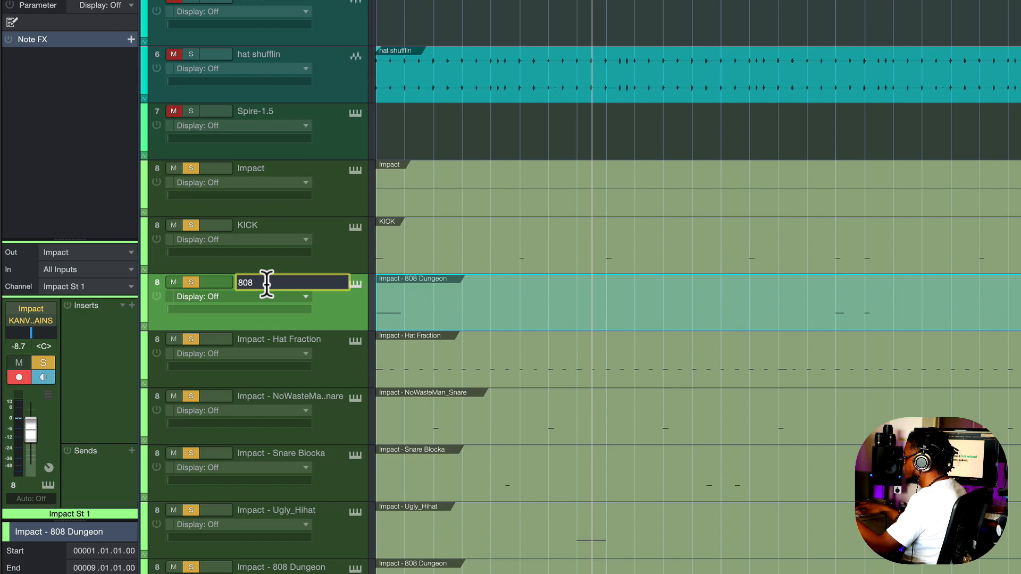
{"action": "key", "text": "Return"}
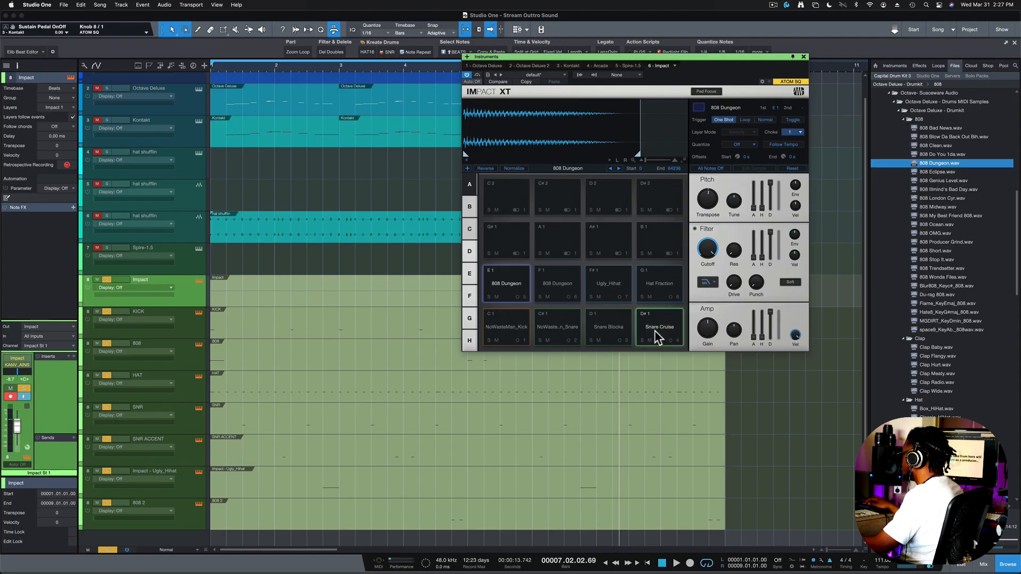
Step: Select all eight loaded Impact XT pads and route them to the first stereo output
{"action": "left_click", "coordinate": [511, 287]}
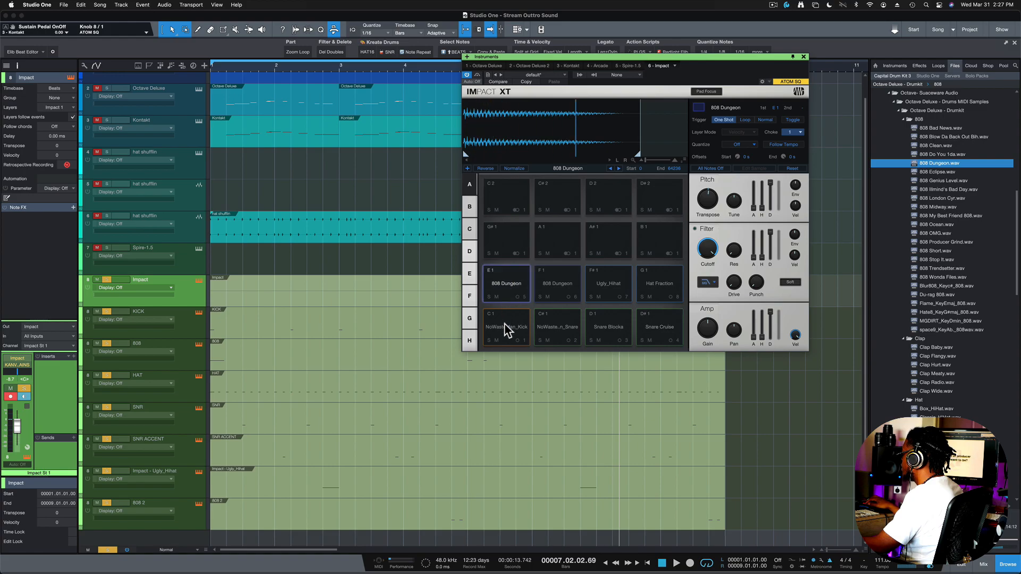
{"action": "left_click", "coordinate": [506, 325]}
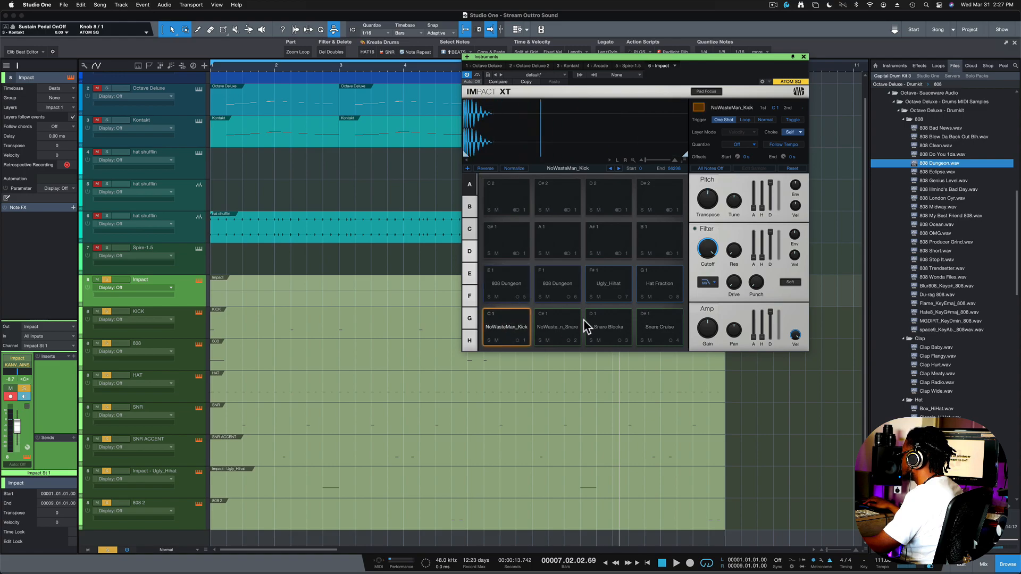
{"action": "left_click", "coordinate": [670, 299]}
{"action": "left_click", "coordinate": [691, 307]}
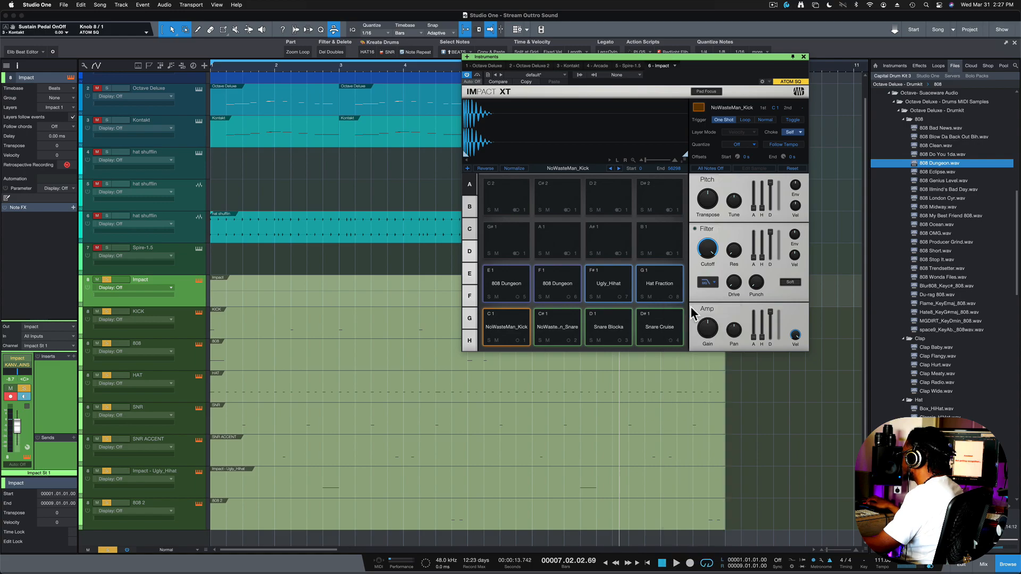
Step: Deactivate the Impact M 1 to Impact M 8 mono outputs, leaving only Impact St 1 active
{"action": "left_click", "coordinate": [580, 75]}
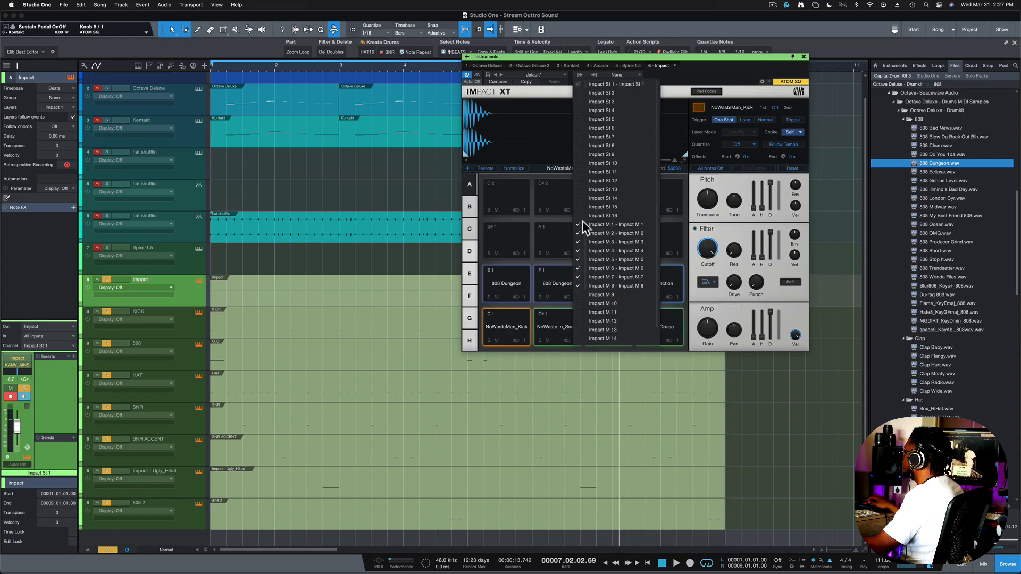
{"action": "left_click", "coordinate": [580, 224]}
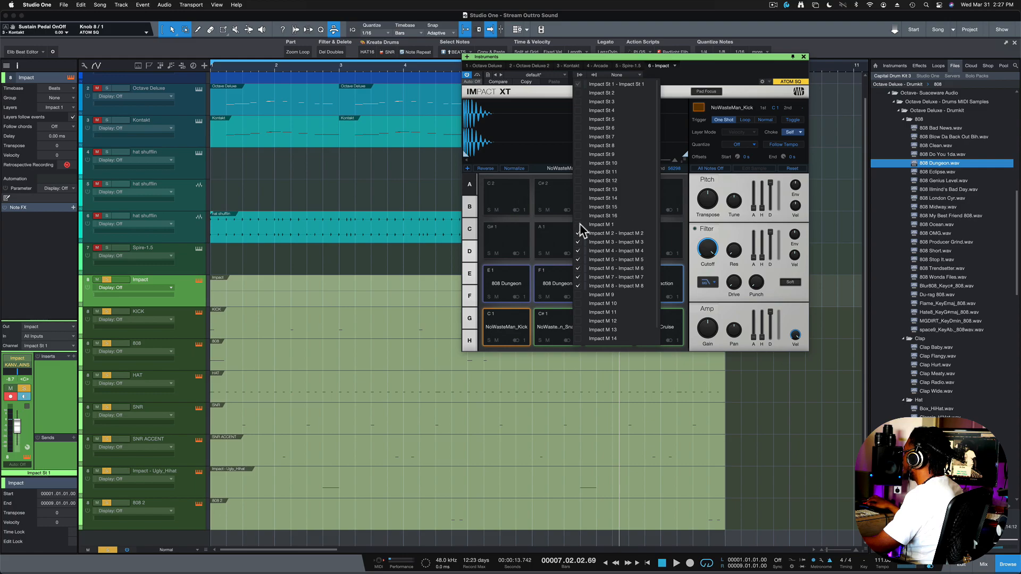
{"action": "left_click", "coordinate": [580, 286]}
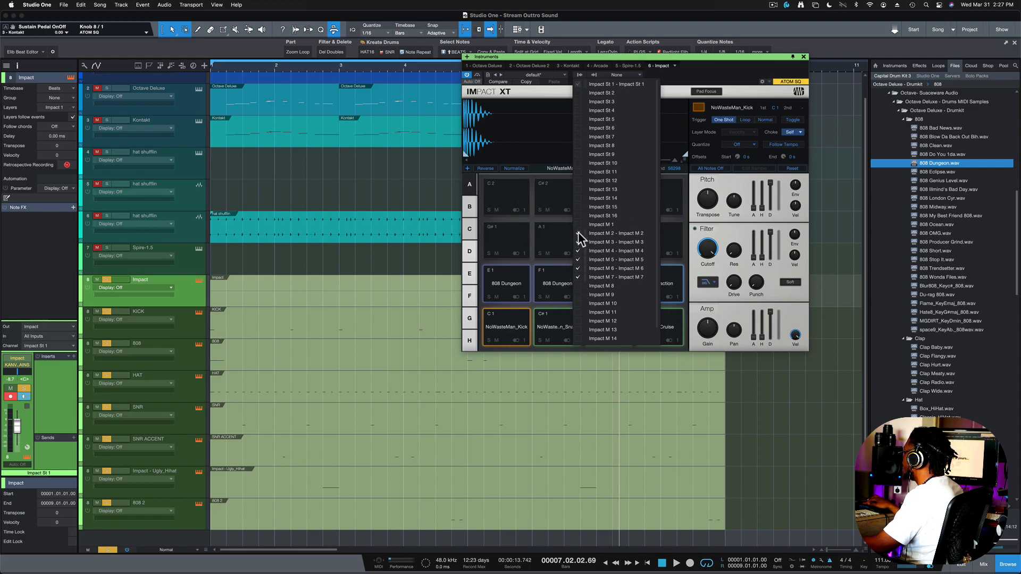
{"action": "left_click", "coordinate": [578, 260]}
{"action": "left_click", "coordinate": [578, 251]}
{"action": "left_click", "coordinate": [578, 242]}
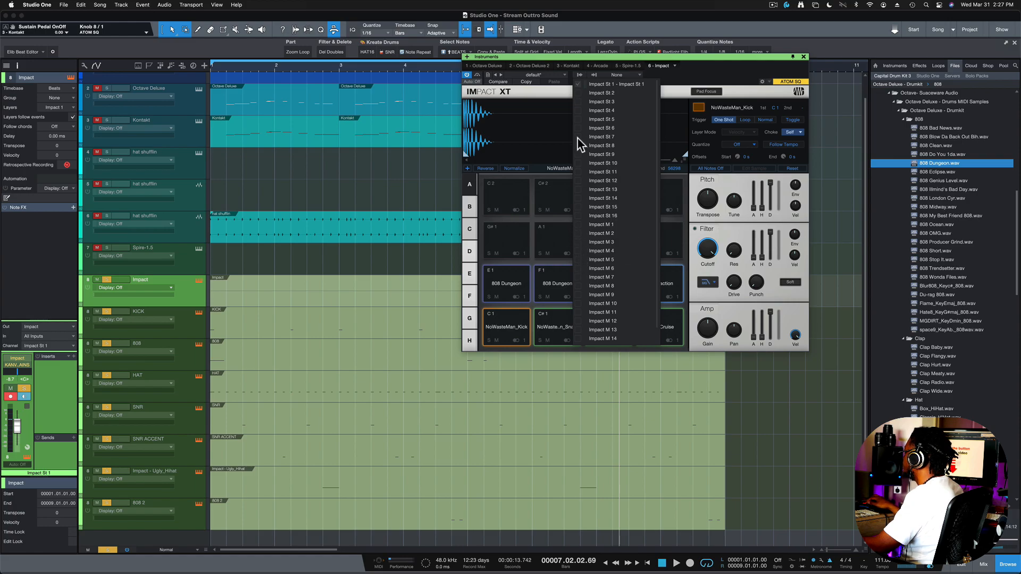
{"action": "left_click", "coordinate": [694, 79]}
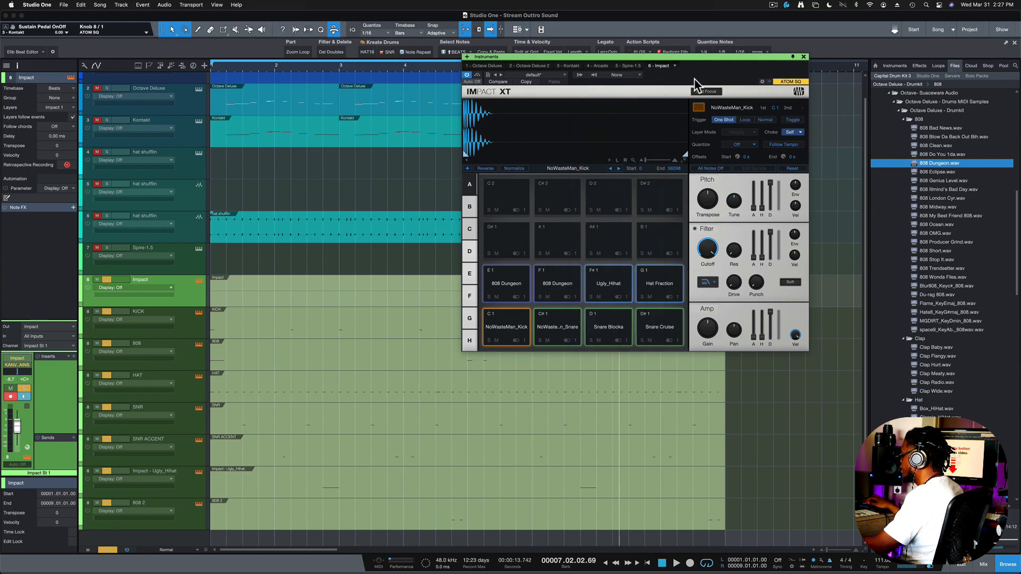
Step: Show the console, move the Impact XT editor clear of the channels, and play the drums back through Impact St 1
{"action": "key", "text": "F3"}
{"action": "left_click", "coordinate": [501, 400]}
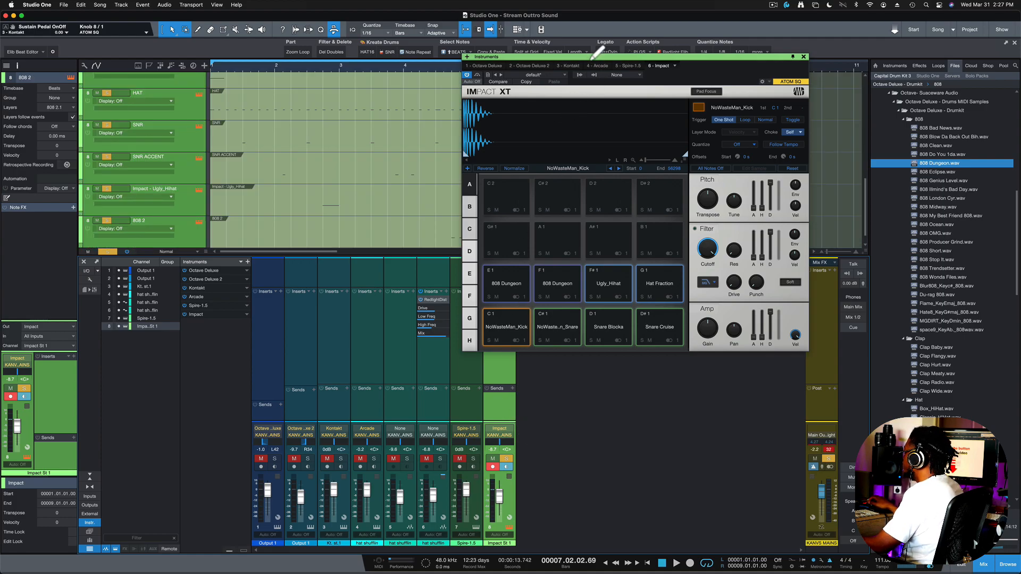
{"action": "left_click_drag", "start_coordinate": [588, 57], "coordinate": [760, 28]}
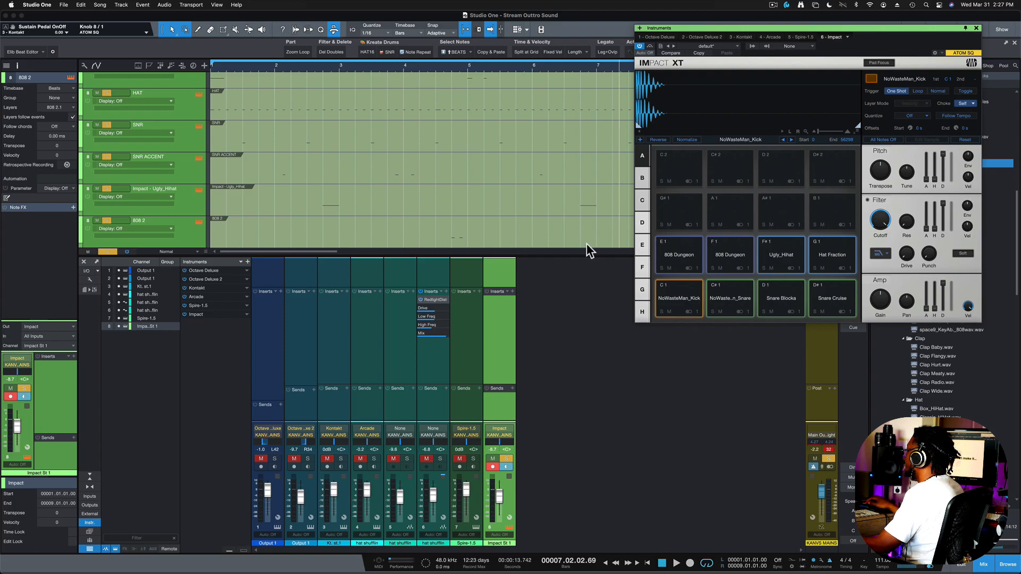
{"action": "key", "text": "space"}
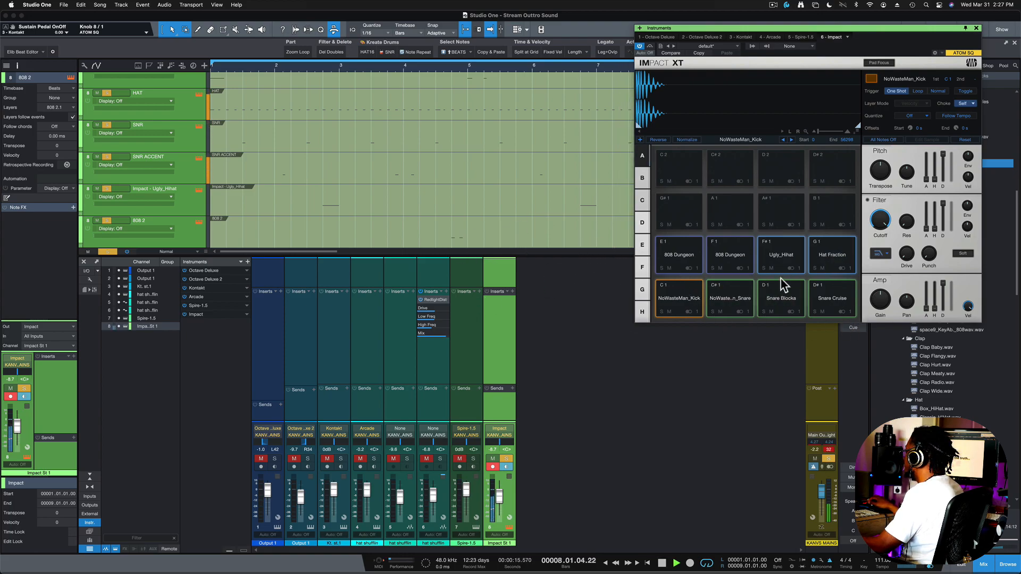
{"action": "left_click", "coordinate": [496, 332]}
{"action": "key", "text": "space"}
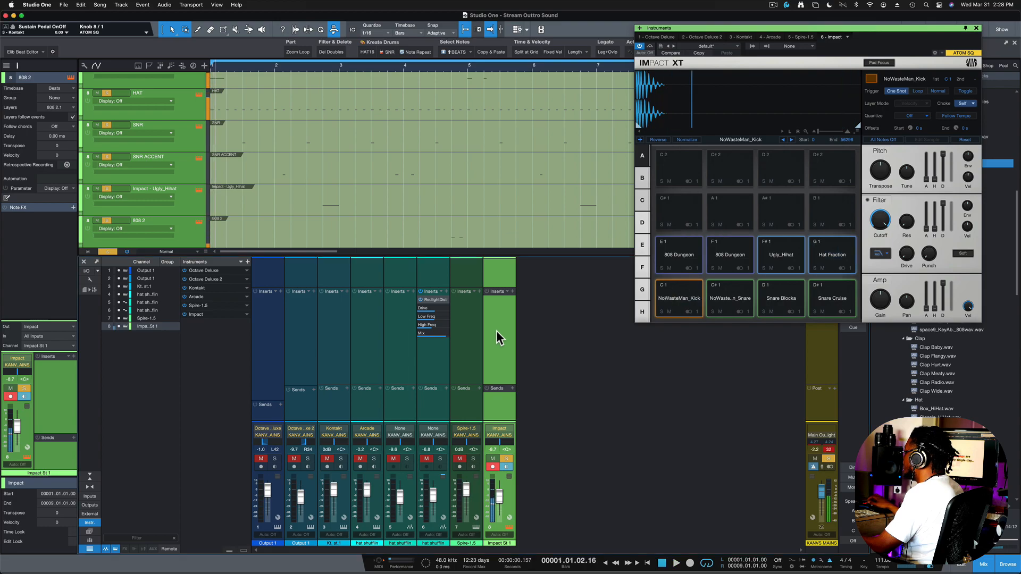
Step: Hide the console, select all drum parts from Impact to 808 2, and bounce the selection to audio
{"action": "key", "text": "F3"}
{"action": "left_click", "coordinate": [418, 330]}
{"action": "left_click_drag", "start_coordinate": [745, 526], "coordinate": [384, 276]}
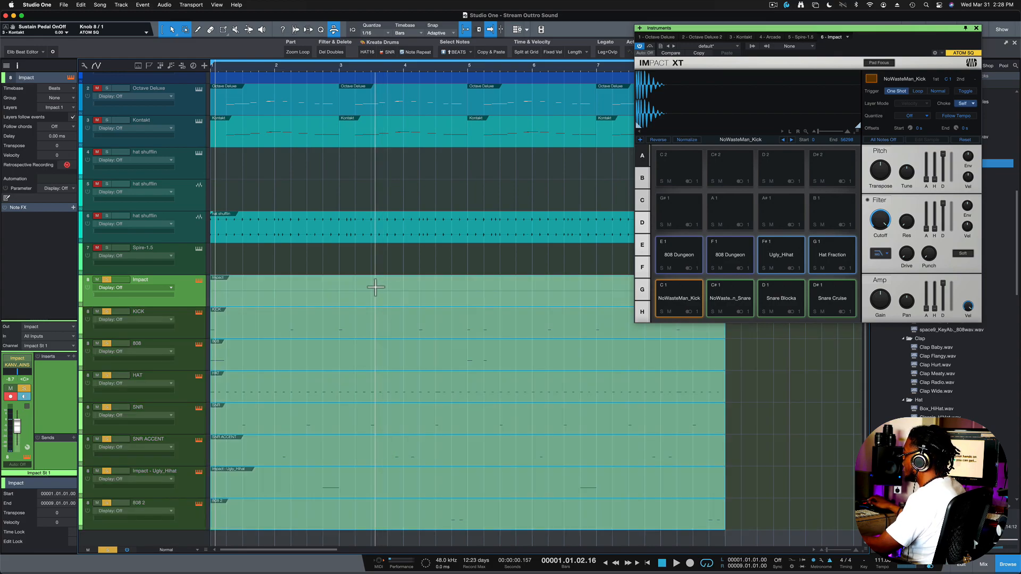
{"action": "right_click", "coordinate": [375, 301]}
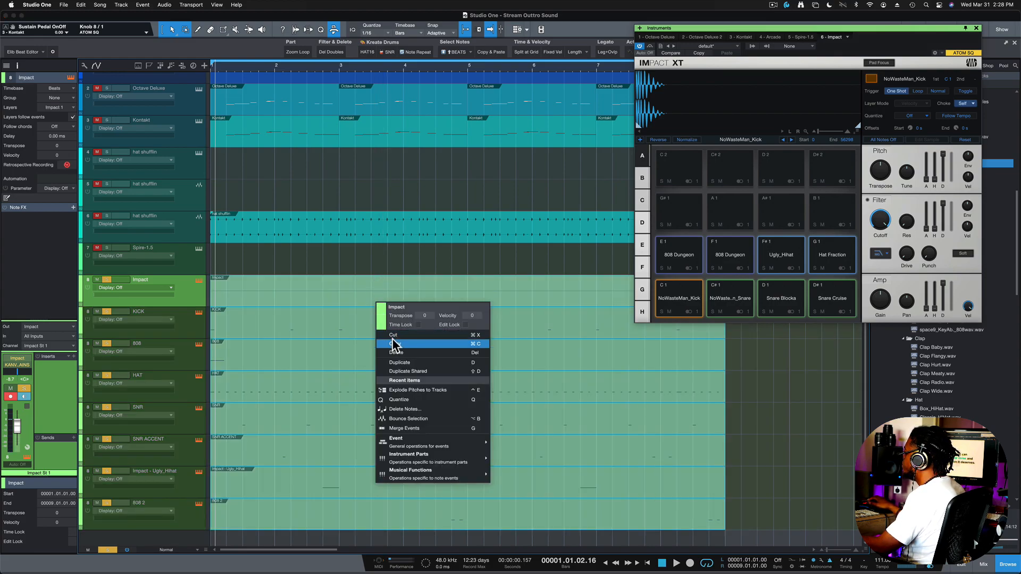
{"action": "left_click", "coordinate": [556, 293]}
{"action": "left_click", "coordinate": [773, 529]}
{"action": "left_click_drag", "start_coordinate": [741, 530], "coordinate": [480, 296]}
{"action": "right_click", "coordinate": [406, 298]}
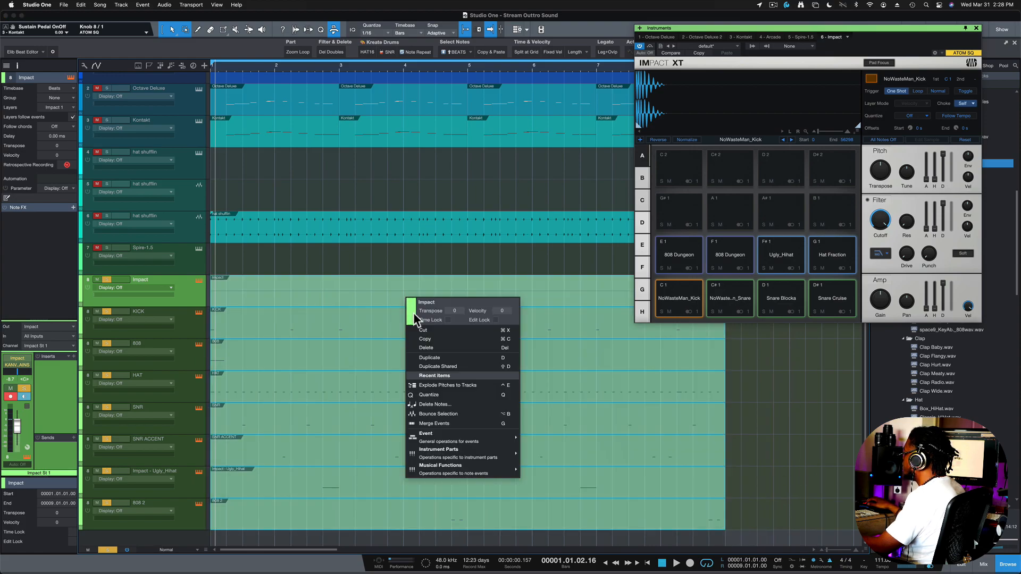
{"action": "left_click", "coordinate": [464, 413]}
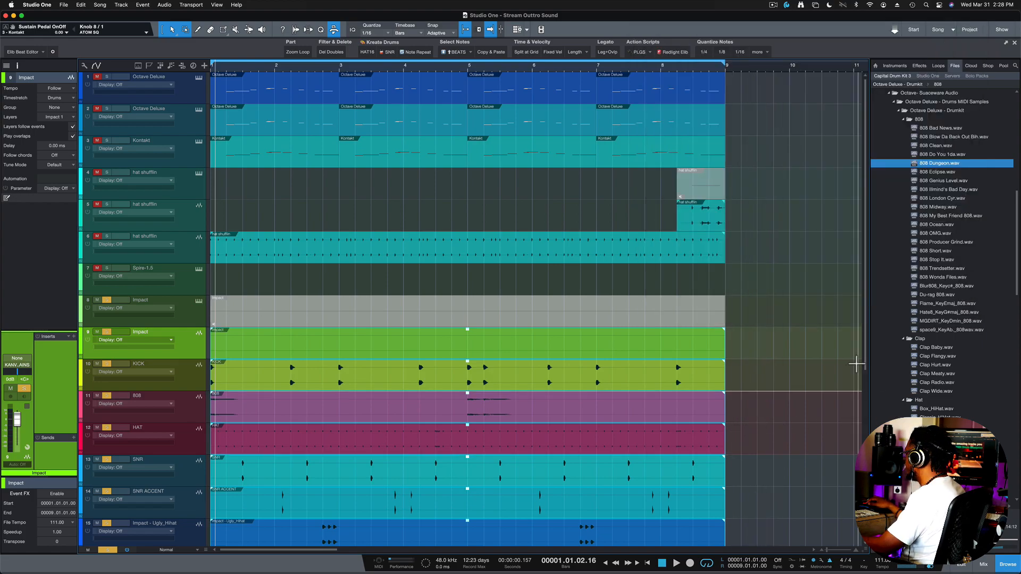
Step: Delete the muted KICK to 808 2 instrument tracks and the muted part on the original Impact instrument track
{"action": "left_click_drag", "start_coordinate": [864, 359], "coordinate": [870, 402]}
{"action": "scroll", "coordinate": [624, 404], "scroll_direction": "down", "scroll_amount": 5}
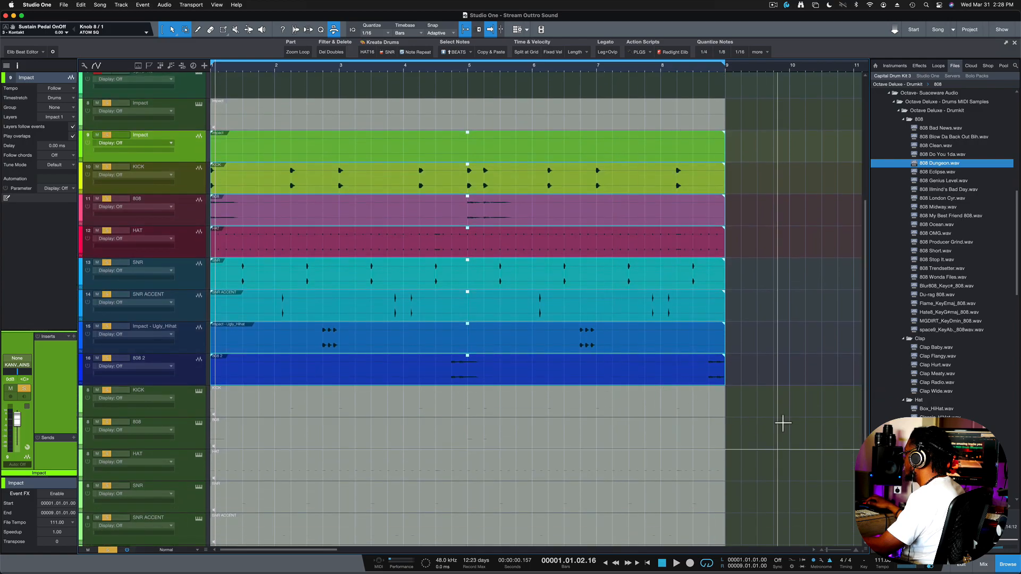
{"action": "scroll", "coordinate": [797, 420], "scroll_direction": "down", "scroll_amount": 3}
{"action": "left_click_drag", "start_coordinate": [746, 541], "coordinate": [467, 333]}
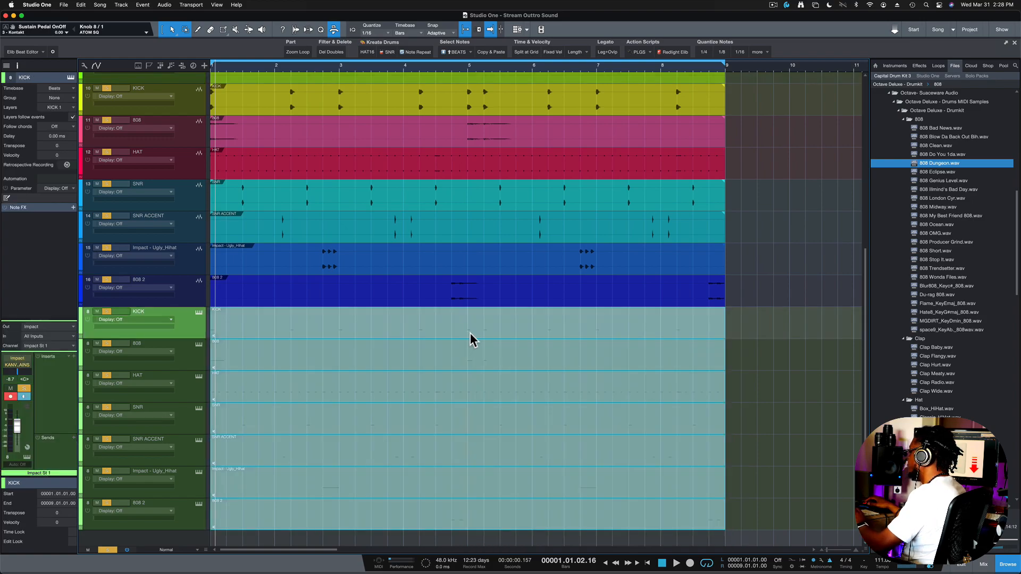
{"action": "left_click", "coordinate": [184, 347]}
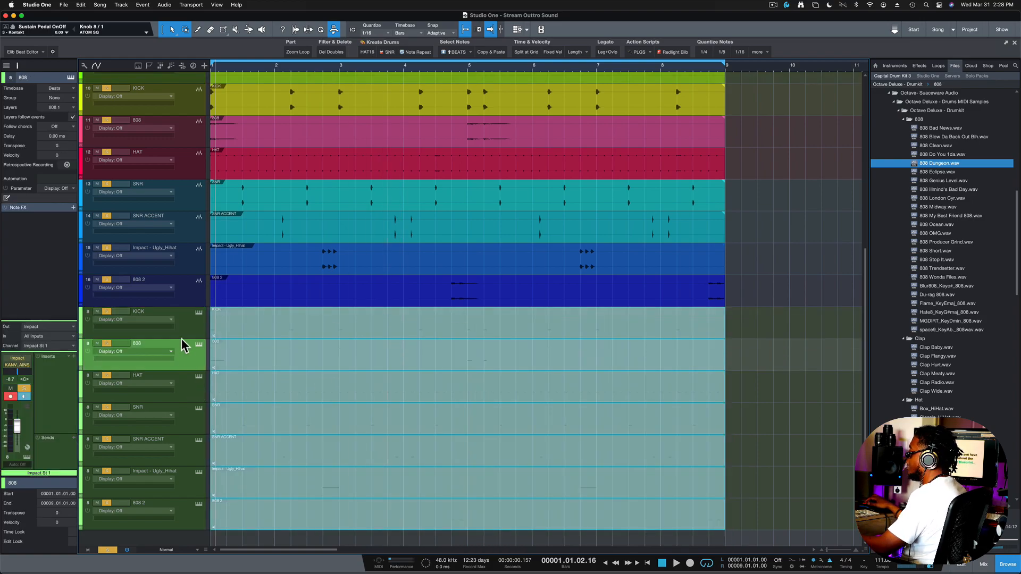
{"action": "left_click", "coordinate": [182, 330]}
{"action": "left_click", "coordinate": [192, 515], "text": "shift"}
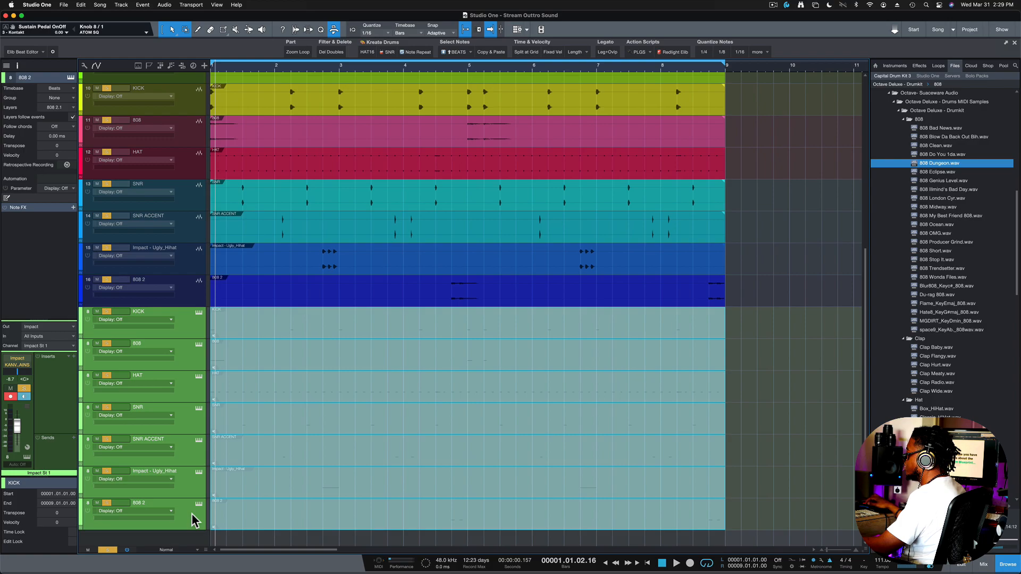
{"action": "key", "text": "Delete"}
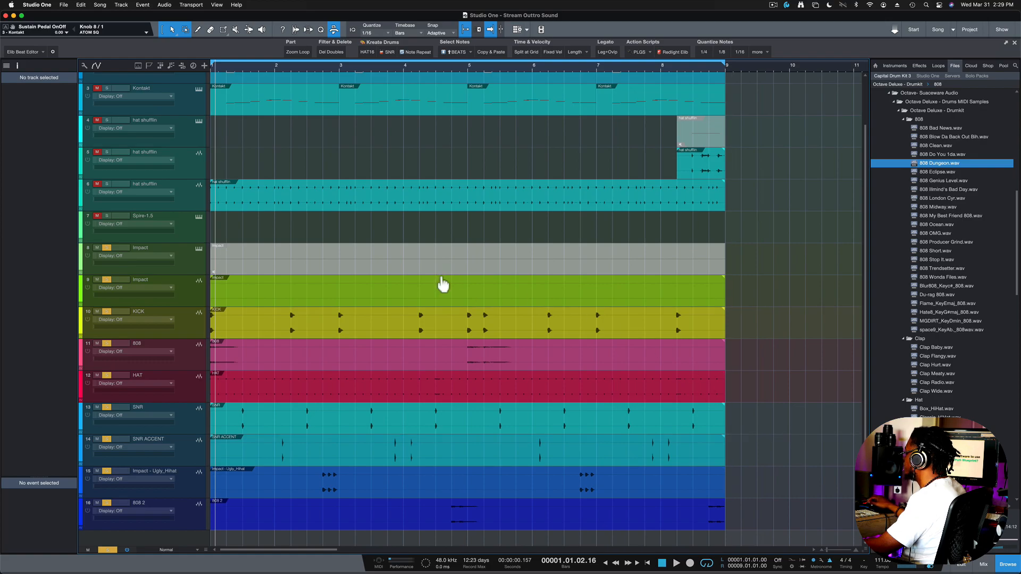
{"action": "left_click", "coordinate": [373, 269]}
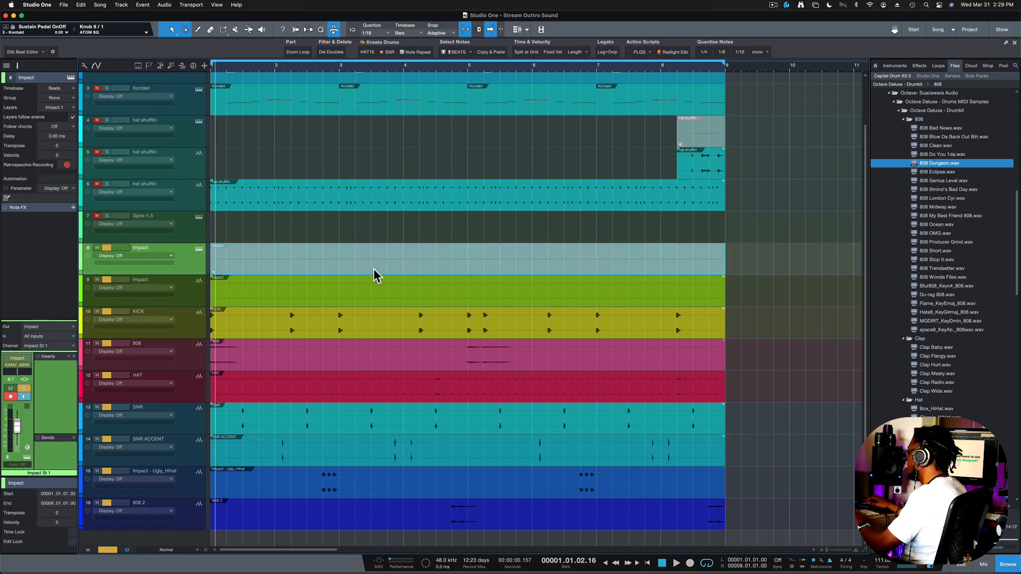
{"action": "key", "text": "Delete"}
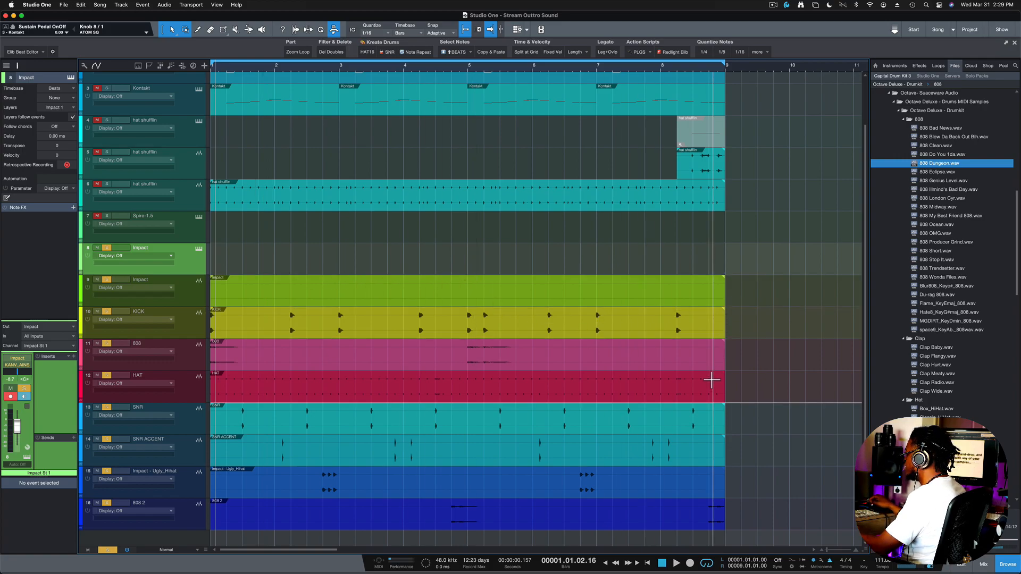
Step: Show the console and play back the bounced drums, stepping through the KICK to 808 2 channels to check their separate signals
{"action": "key", "text": "F3"}
{"action": "left_click", "coordinate": [566, 413]}
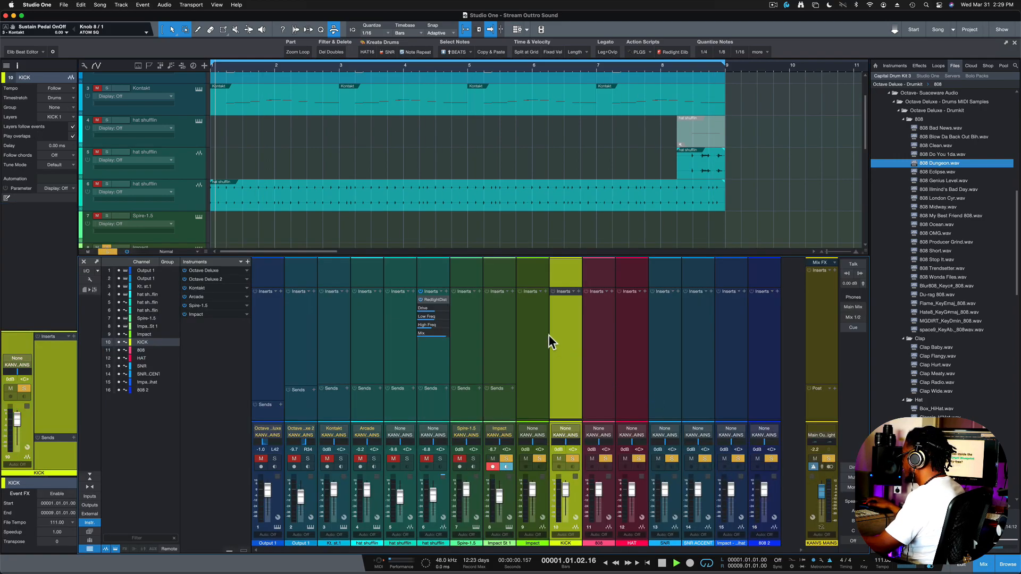
{"action": "scroll", "coordinate": [551, 226], "scroll_direction": "down", "scroll_amount": 5}
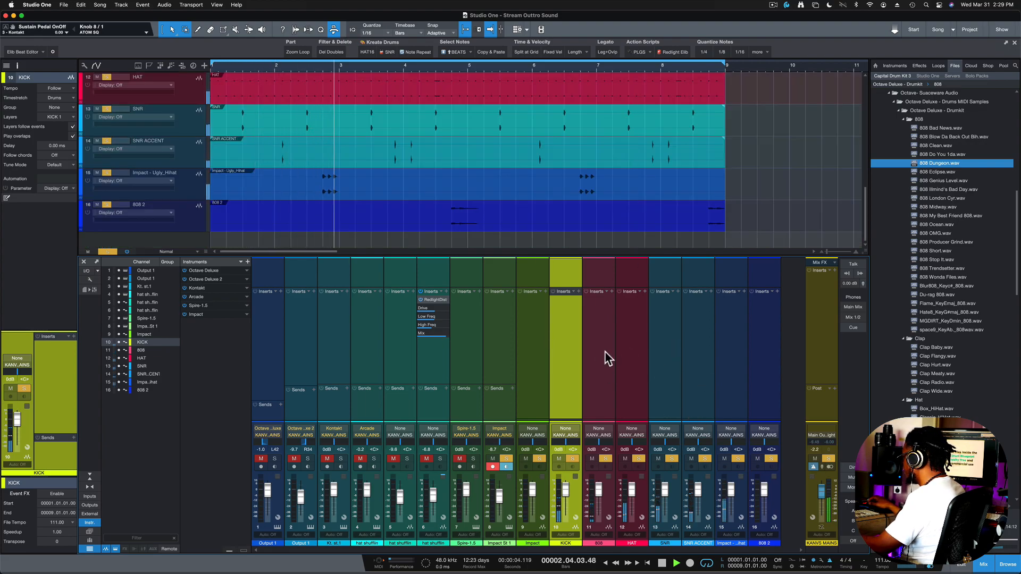
{"action": "left_click", "coordinate": [643, 363]}
{"action": "left_click", "coordinate": [671, 362]}
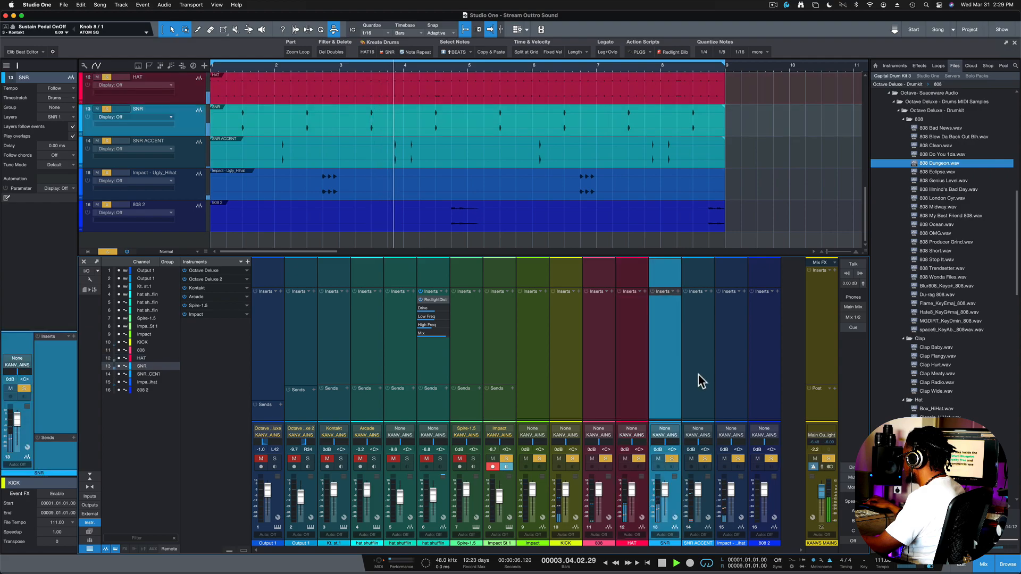
{"action": "left_click", "coordinate": [698, 374]}
{"action": "left_click", "coordinate": [732, 377]}
{"action": "left_click", "coordinate": [761, 376]}
{"action": "left_click", "coordinate": [676, 375]}
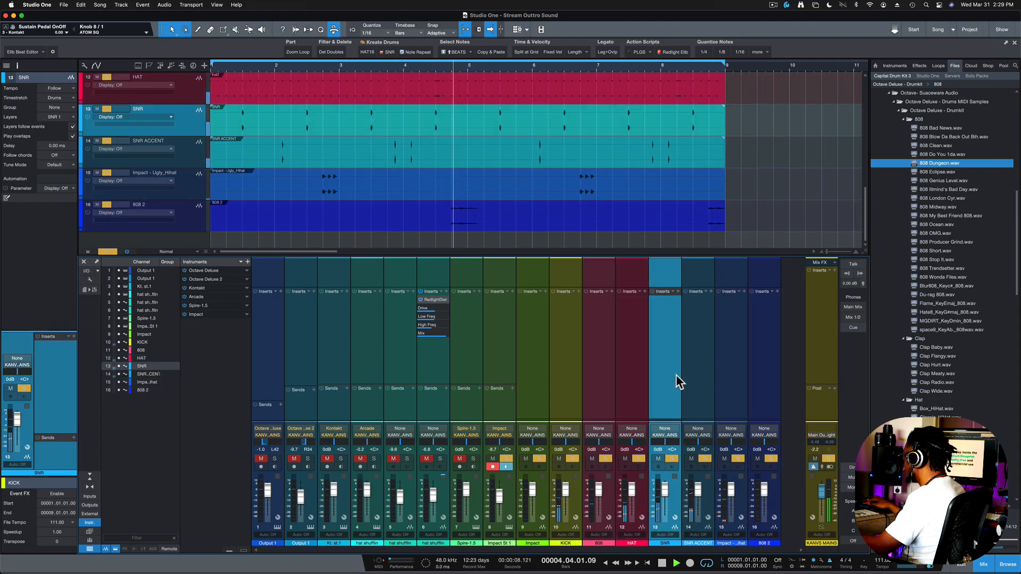
{"action": "left_click", "coordinate": [619, 376]}
{"action": "left_click", "coordinate": [599, 375]}
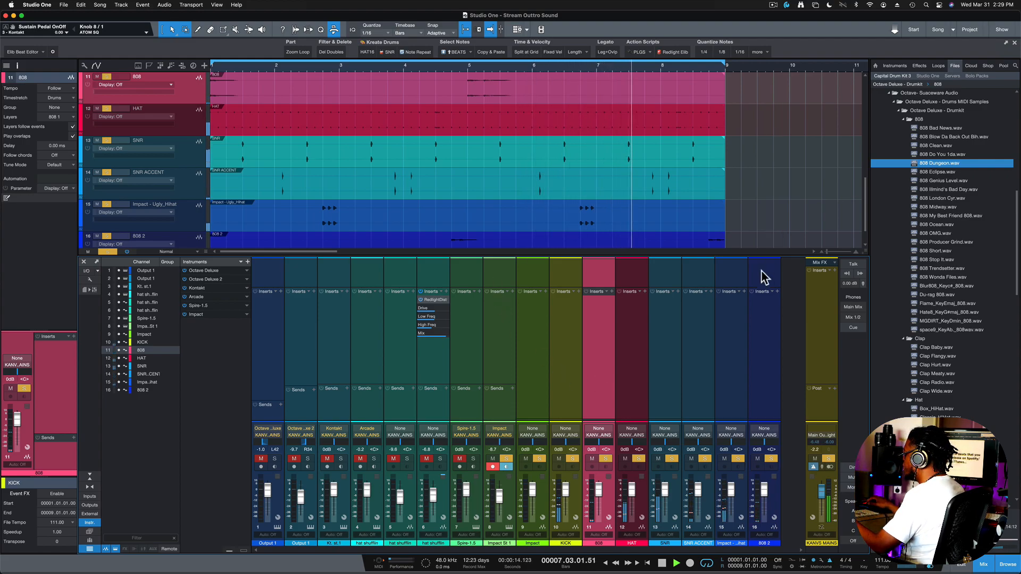
{"action": "key", "text": "space"}
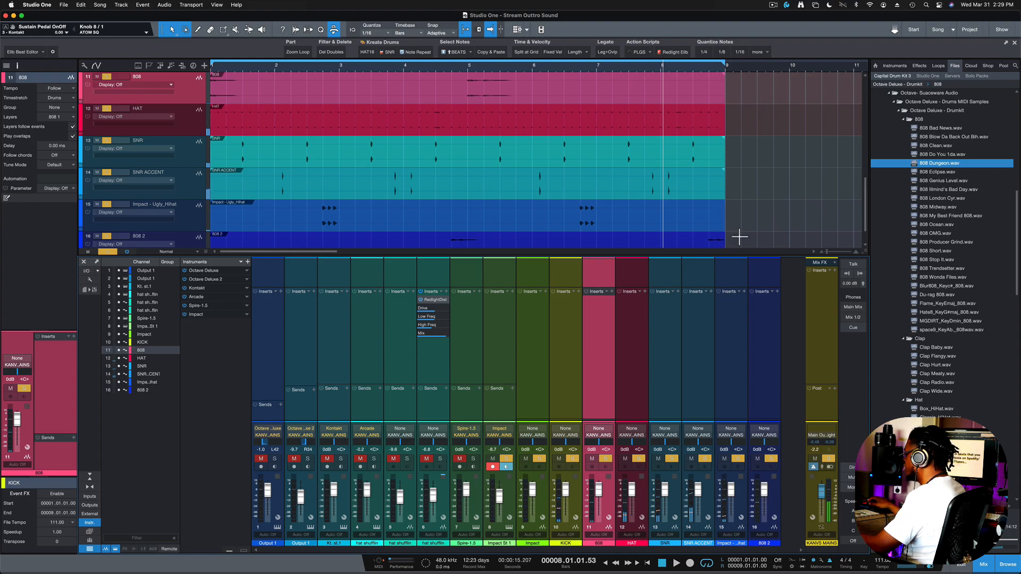
Step: Hide the console and switch the KICK audio track from stereo to mono
{"action": "key", "text": "F3"}
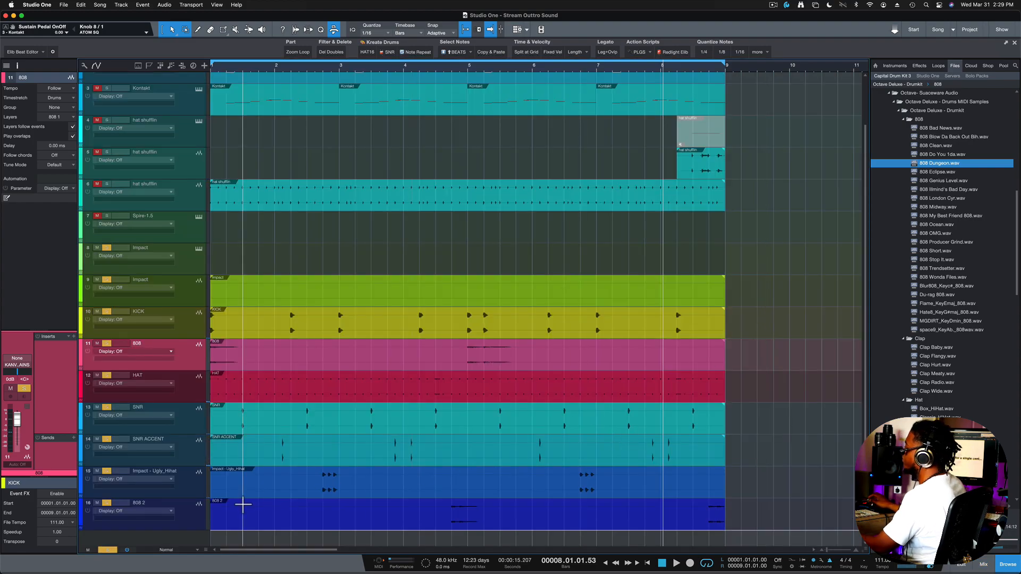
{"action": "left_click", "coordinate": [193, 329]}
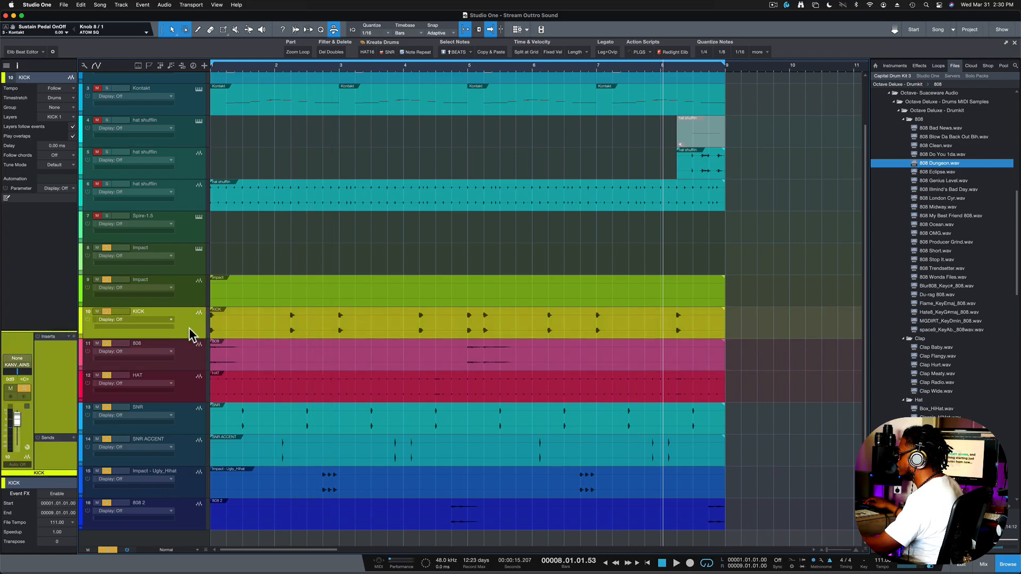
{"action": "key", "text": "a"}
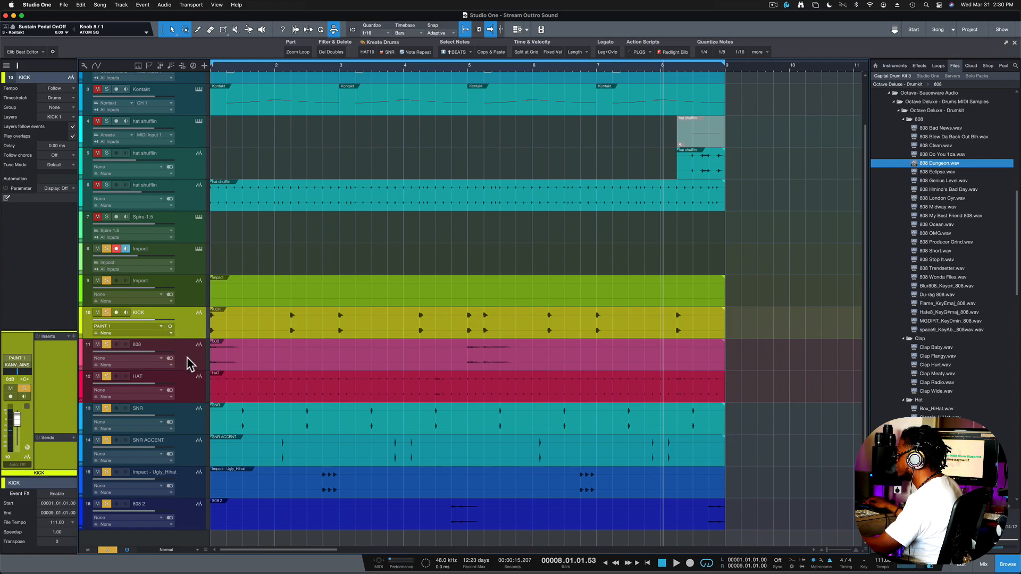
Step: Switch the audio tracks from 808 to 808 2 to mono together and make their lanes slightly taller
{"action": "left_click", "coordinate": [189, 360]}
{"action": "left_click", "coordinate": [194, 521], "text": "shift"}
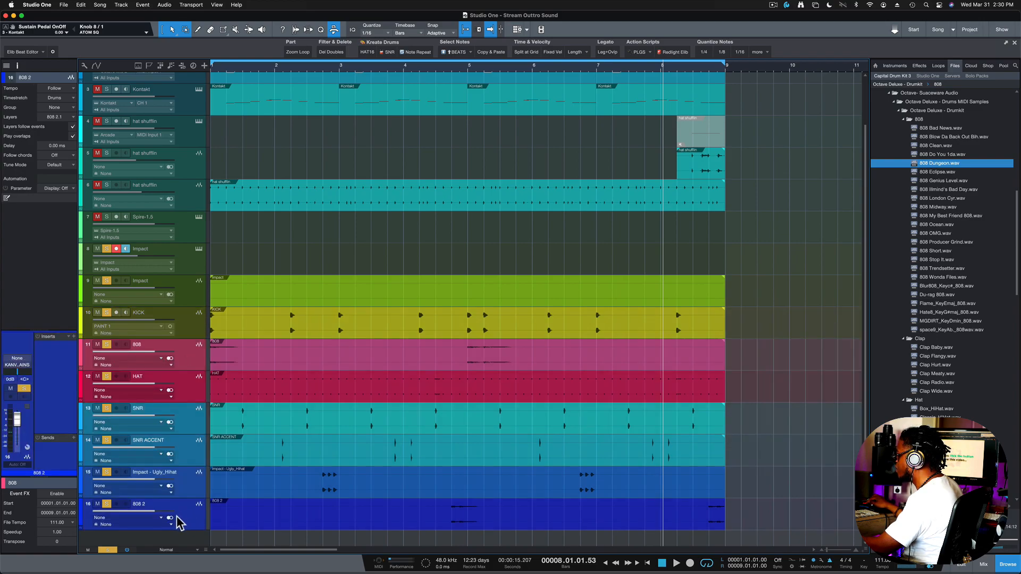
{"action": "left_click", "coordinate": [170, 519]}
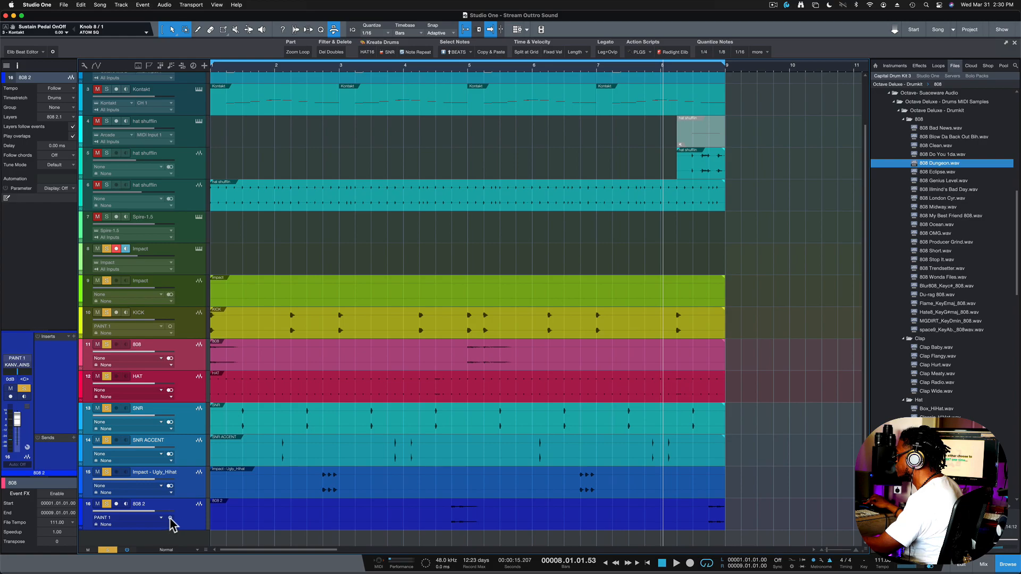
{"action": "left_click", "coordinate": [170, 454]}
{"action": "left_click", "coordinate": [170, 422]}
{"action": "left_click", "coordinate": [170, 391]}
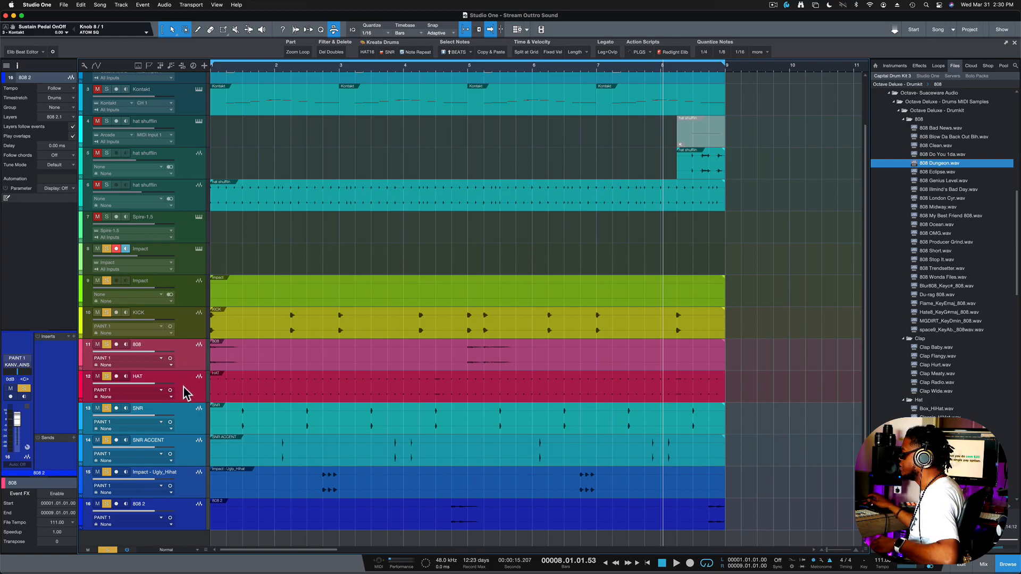
{"action": "mouse_move", "coordinate": [191, 370]}
{"action": "left_mouse_down"}
{"action": "mouse_move", "coordinate": [195, 400]}
{"action": "mouse_move", "coordinate": [191, 372]}
{"action": "mouse_move", "coordinate": [181, 370]}
{"action": "left_mouse_up"}
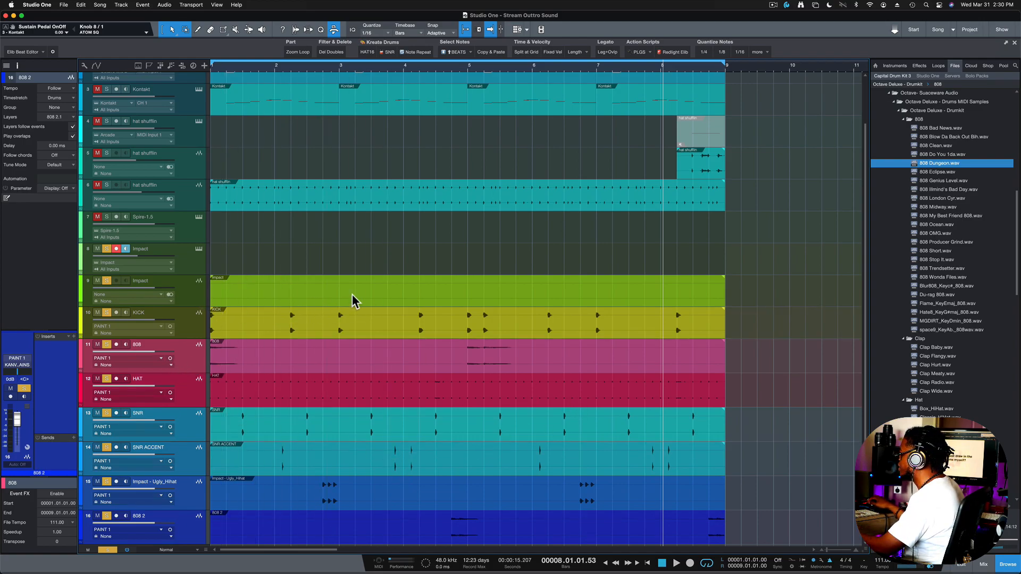
Step: Bounce the audio events on the KICK to 808 2 tracks in place and play back the mono drums
{"action": "scroll", "coordinate": [352, 295], "scroll_direction": "down", "scroll_amount": 1}
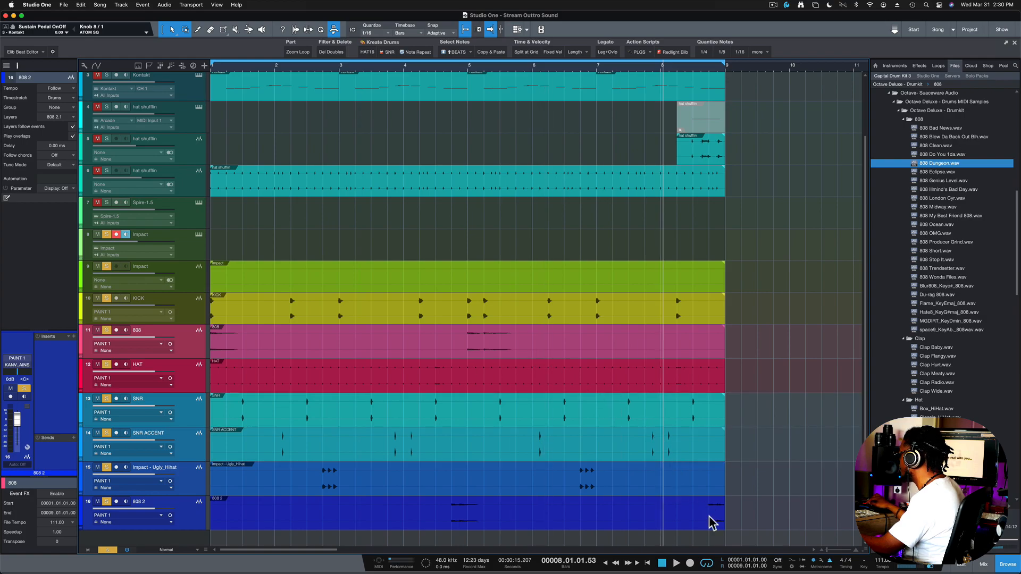
{"action": "left_click_drag", "start_coordinate": [735, 521], "coordinate": [573, 319]}
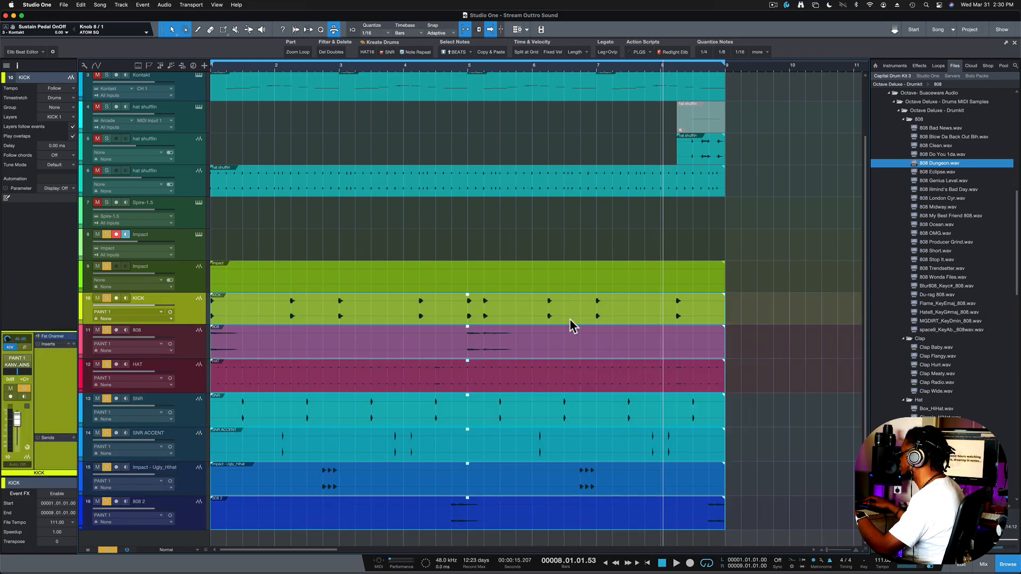
{"action": "key", "text": "super+b"}
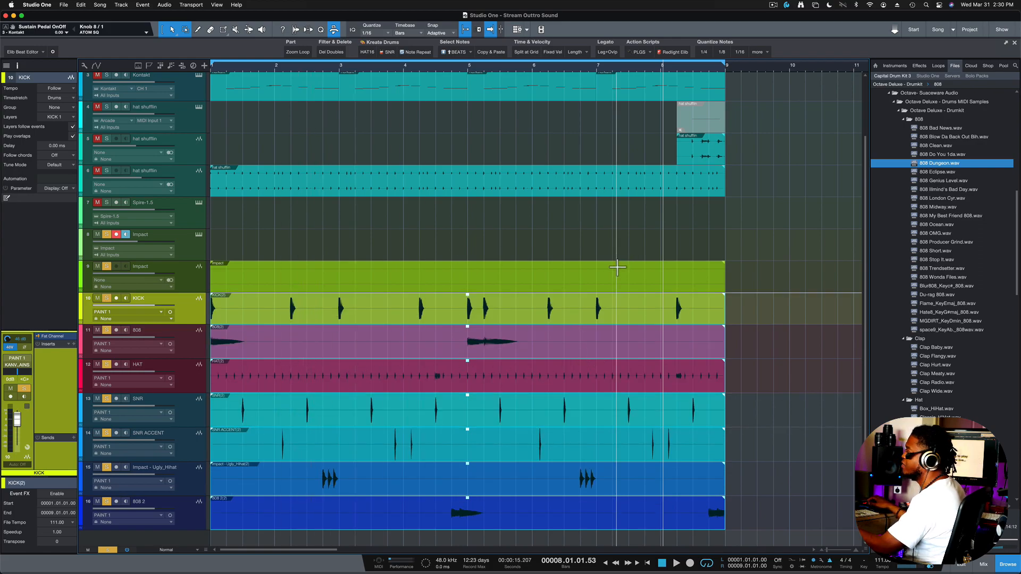
{"action": "key", "text": "space"}
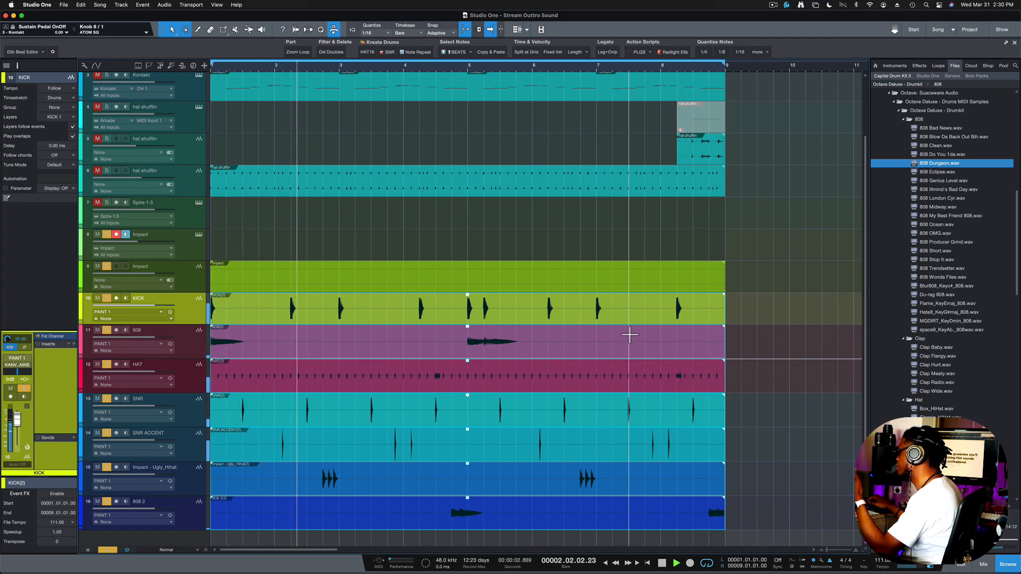
{"action": "key", "text": "space"}
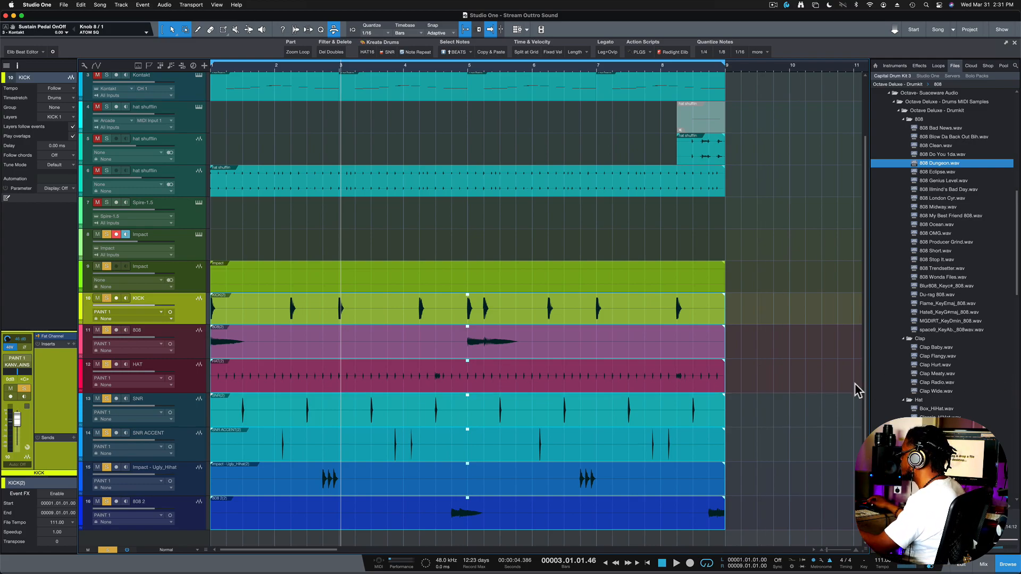
Step: Lower the KICK to 808 2 channel faders together to about -2.9 dB during playback, and hide the console
{"action": "left_click", "coordinate": [724, 347]}
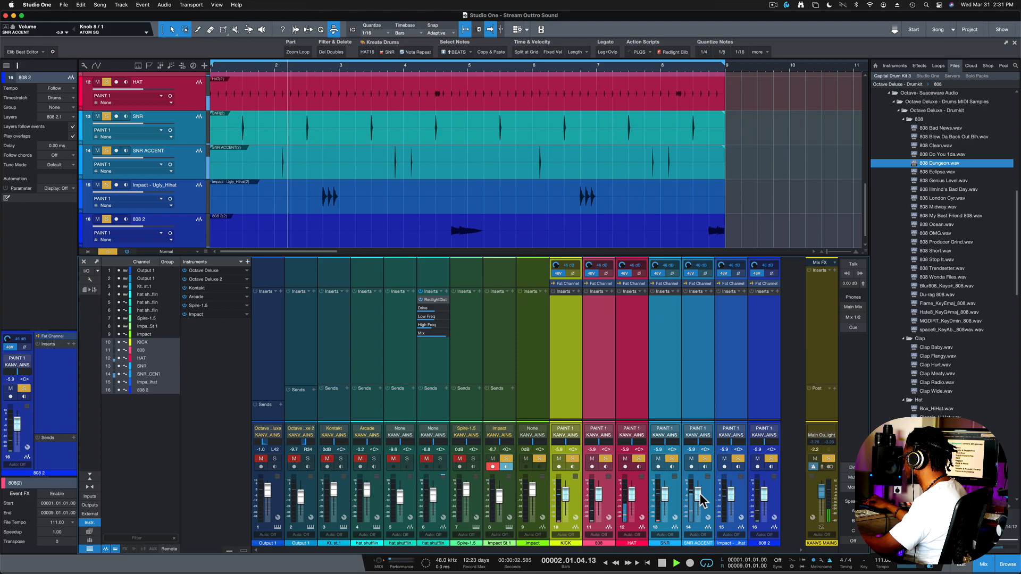
{"action": "left_click_drag", "start_coordinate": [700, 494], "coordinate": [698, 491]}
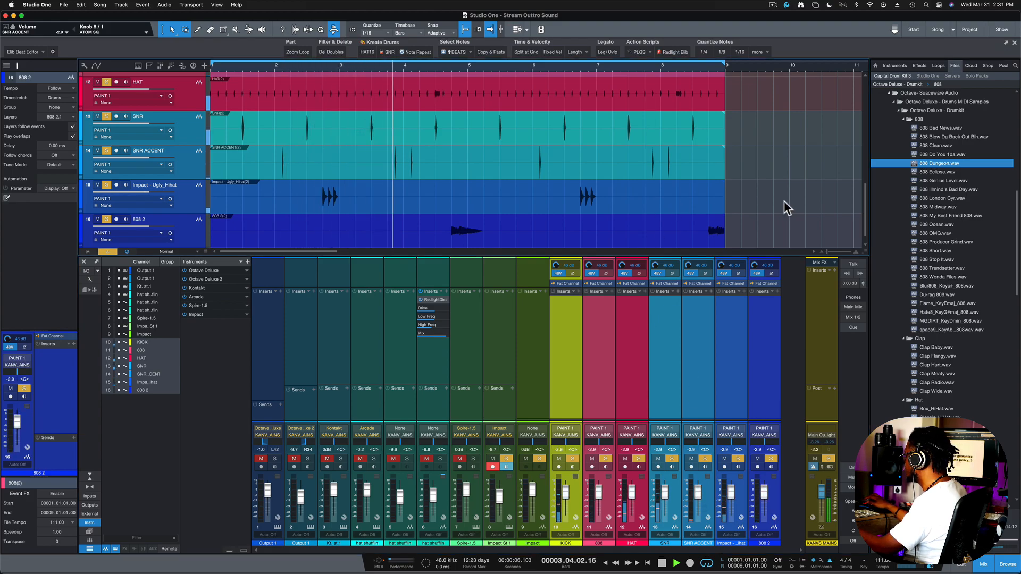
{"action": "key", "text": "F3"}
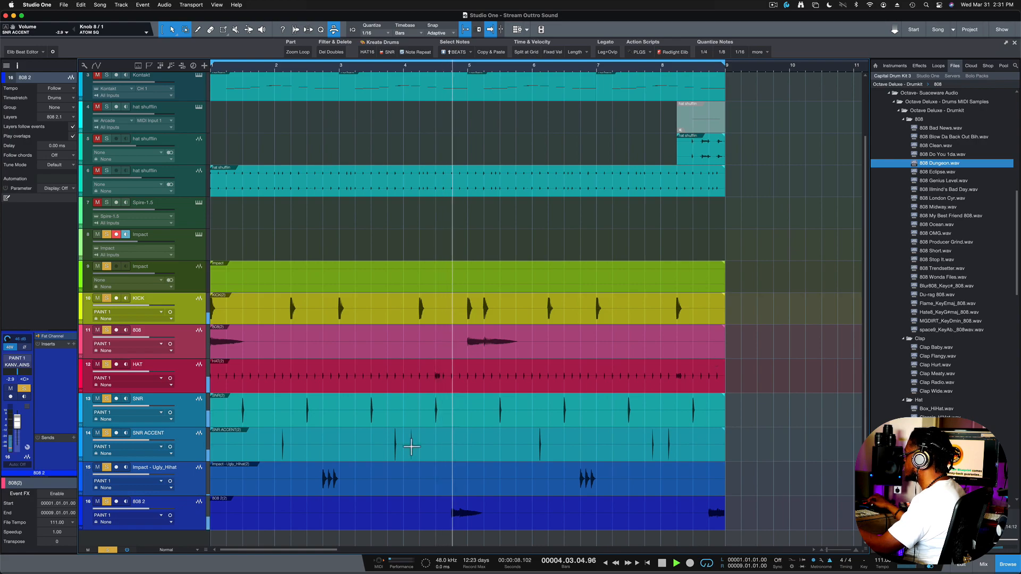